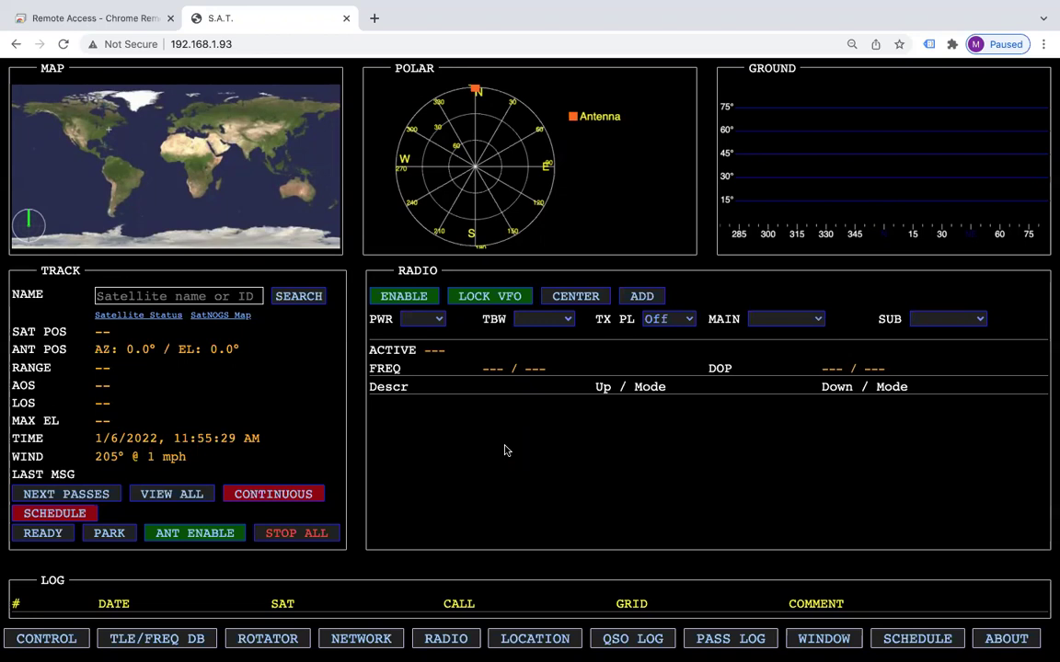
- View the About firmware details, decline the firmware update check, and close the About panel
click(998, 637)
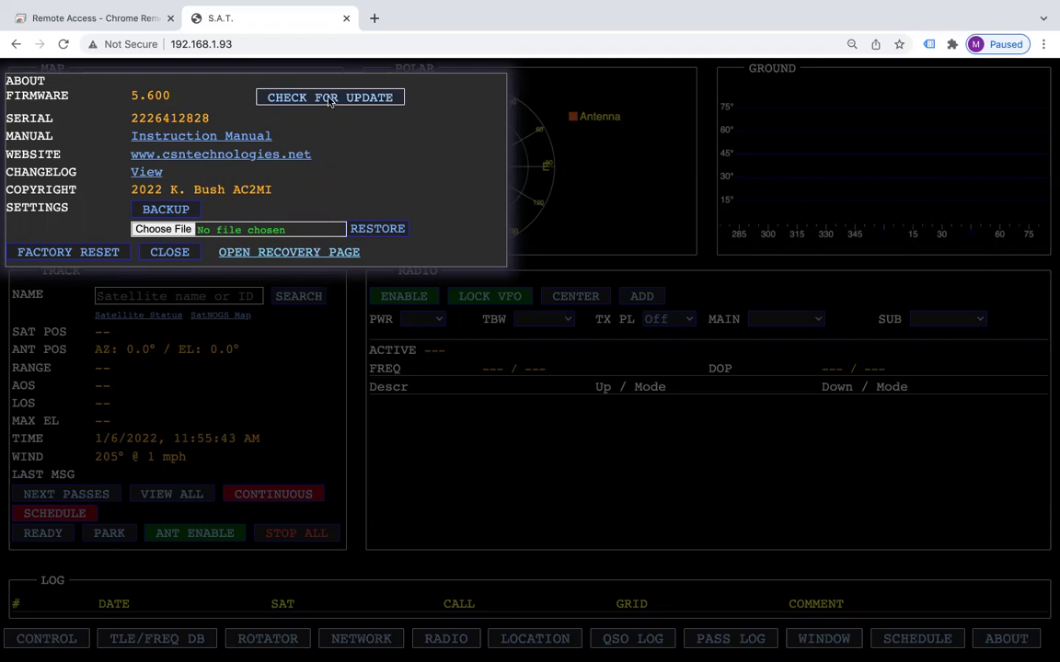
click(299, 97)
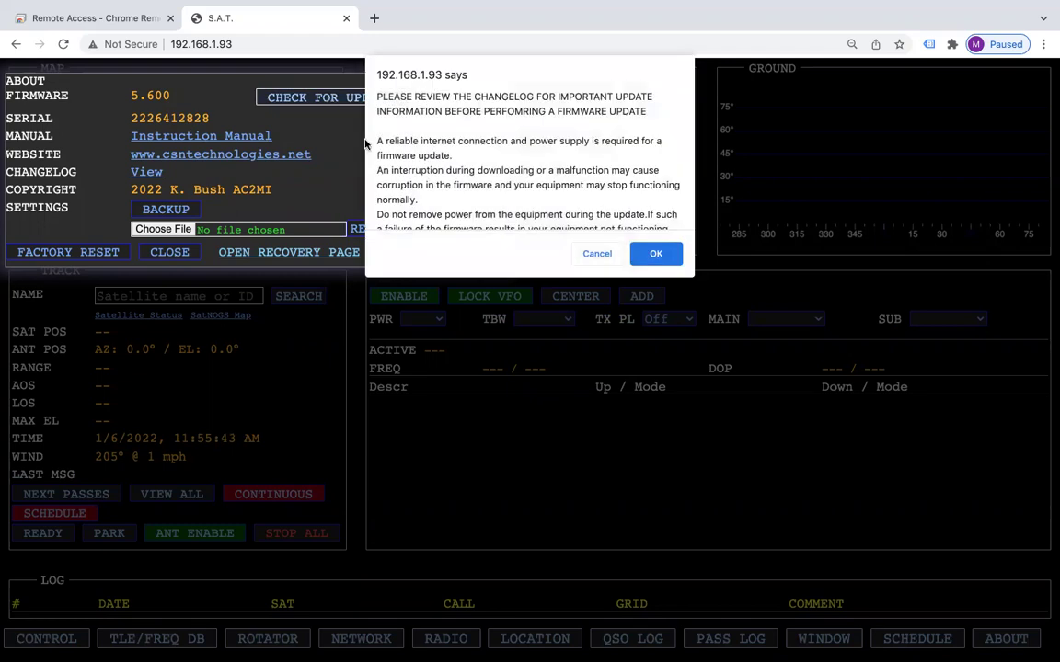
click(596, 256)
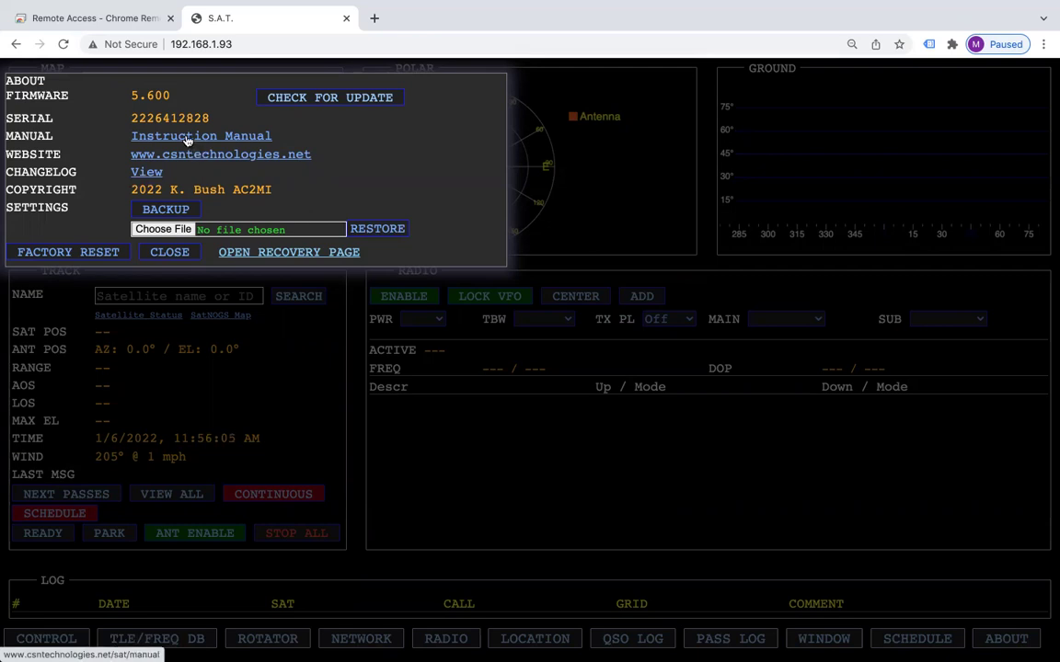
click(166, 253)
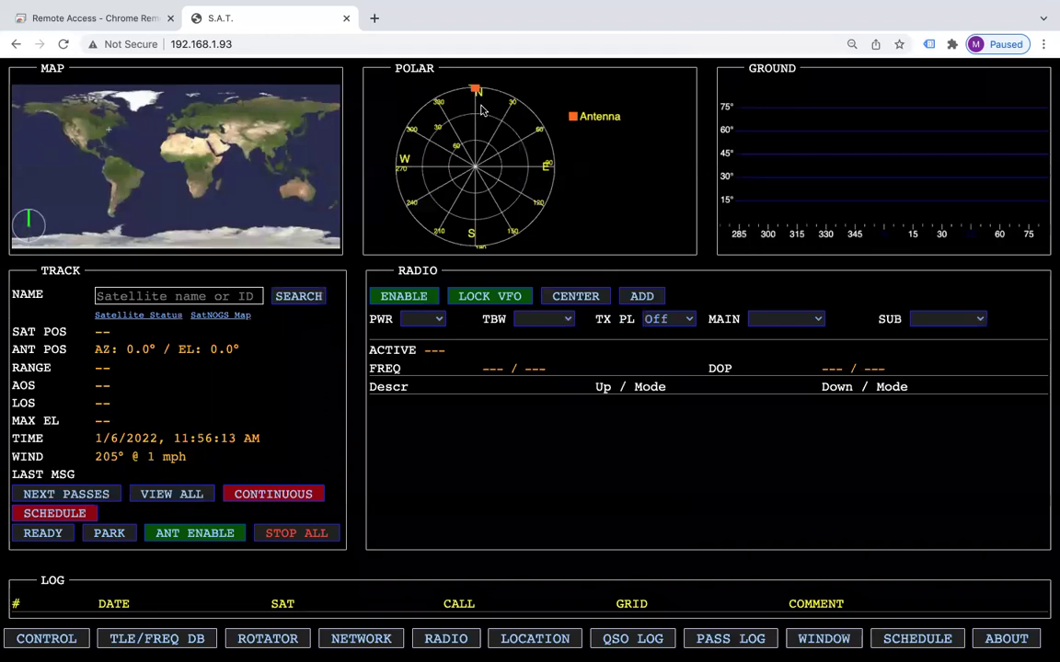
- Make a small drag near the top of the dashboard
mouse_move(480, 109)
mouse_down()
mouse_move(483, 97)
mouse_move(539, 138)
mouse_move(529, 227)
mouse_move(504, 237)
mouse_move(455, 236)
mouse_move(414, 198)
mouse_move(419, 154)
mouse_move(450, 117)
mouse_move(494, 104)
mouse_move(476, 103)
mouse_up()
- Review the TLE/FREQ DB settings (1-day auto update, 3-hour ground track) and close them unchanged
click(150, 640)
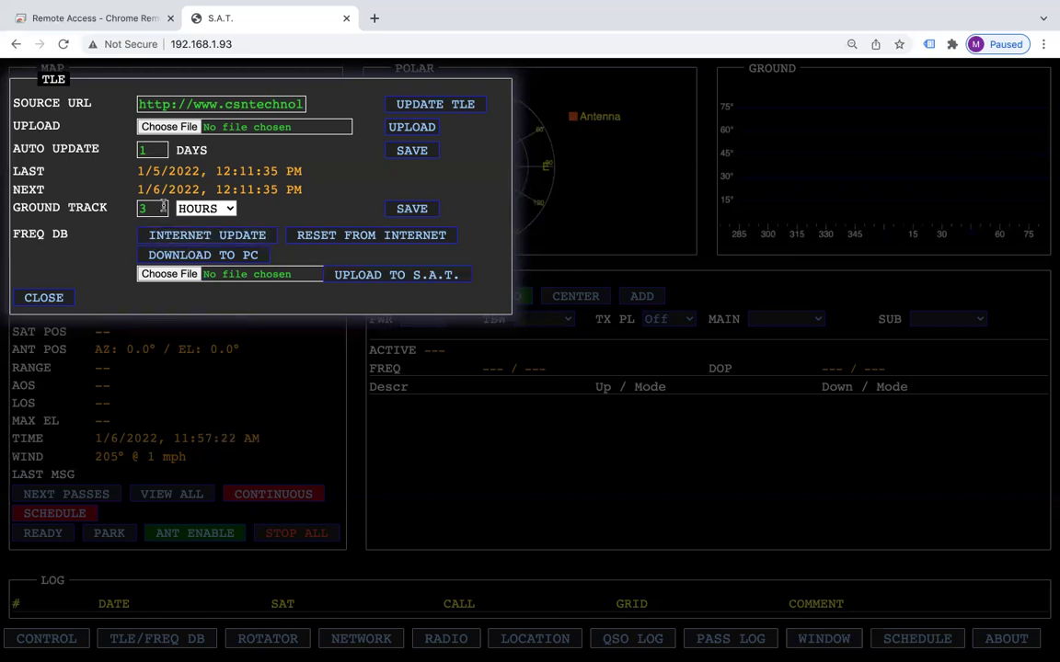
click(41, 297)
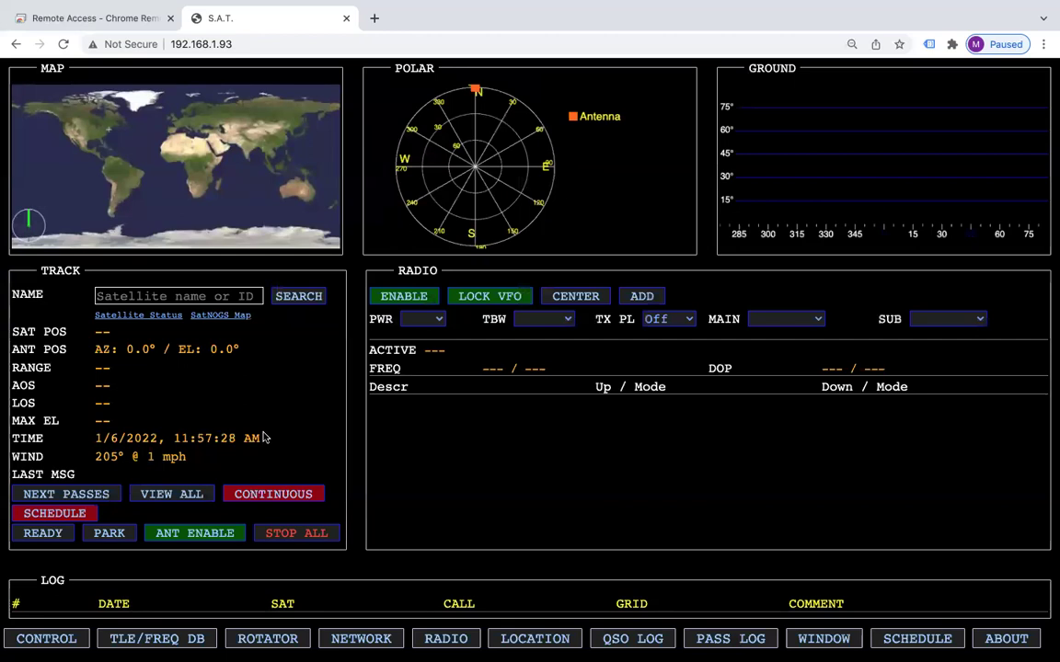
- Switch the rotator type to PST Rotator, revert it to Yaesu G5500, and close the rotator settings
click(267, 639)
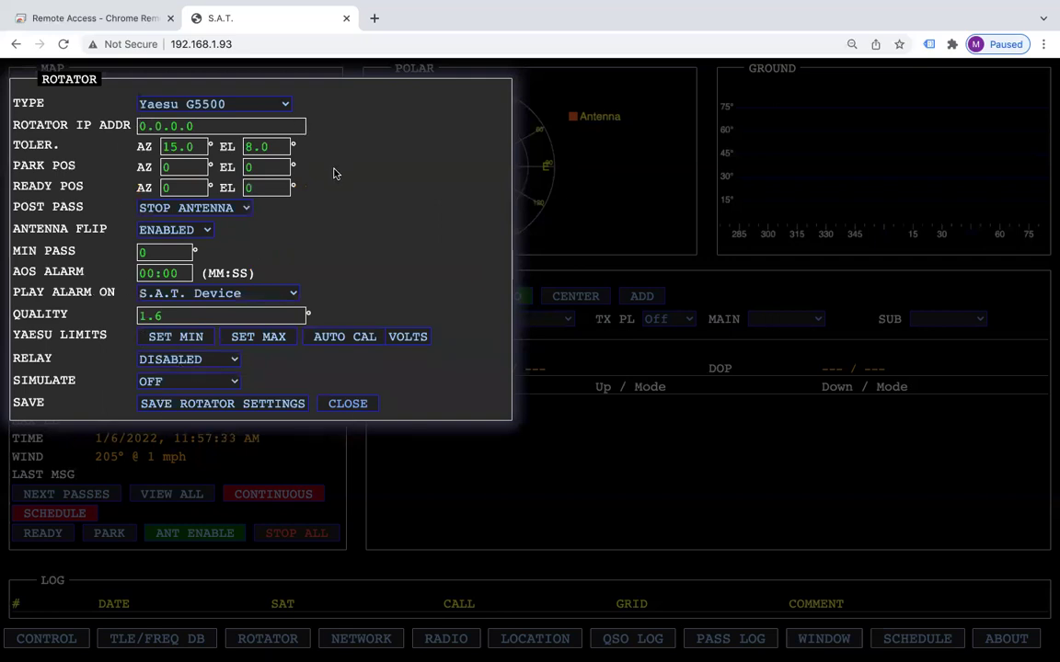
click(286, 105)
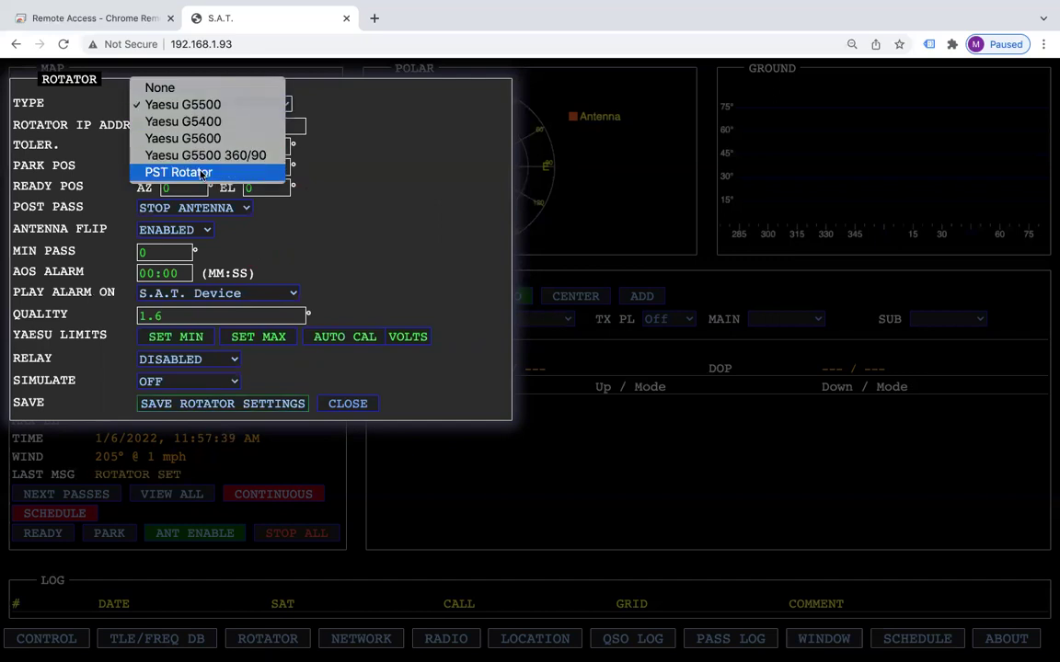
click(202, 174)
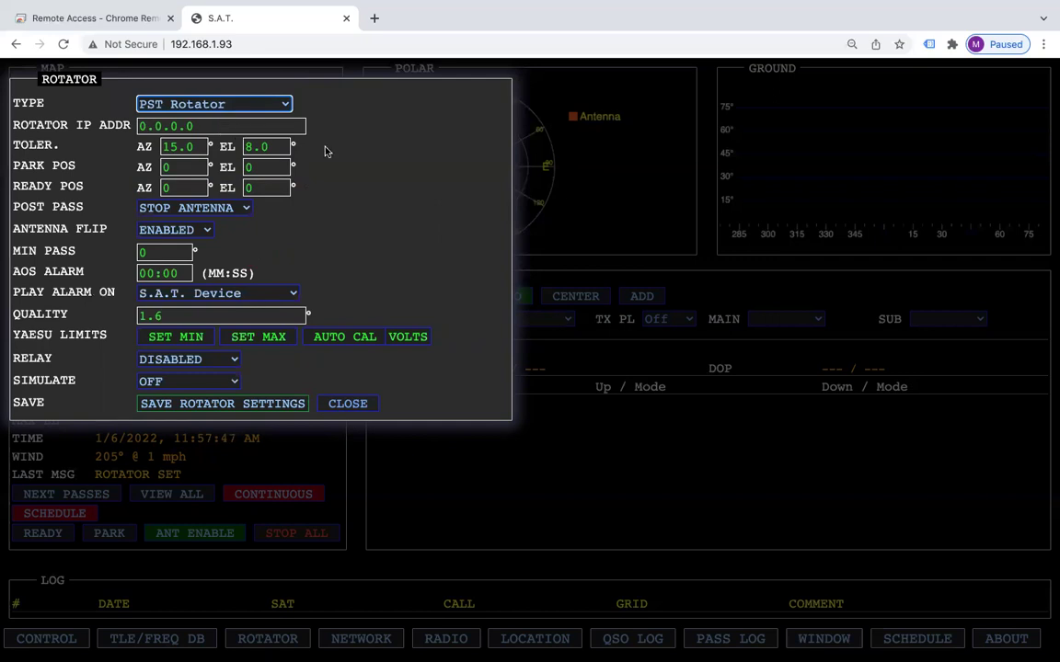
click(285, 104)
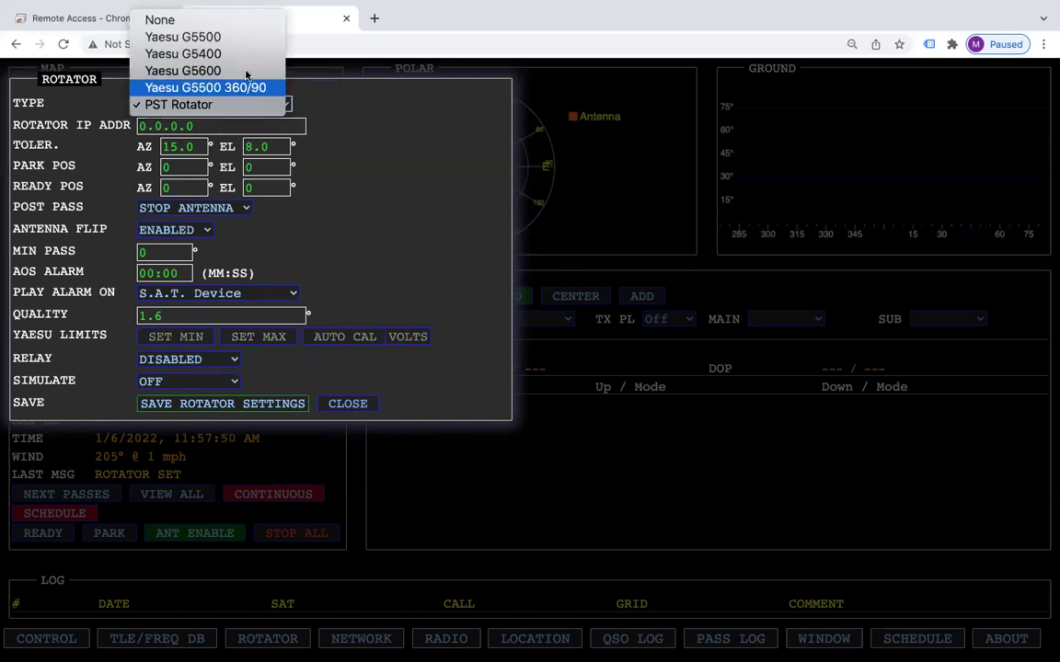
click(184, 37)
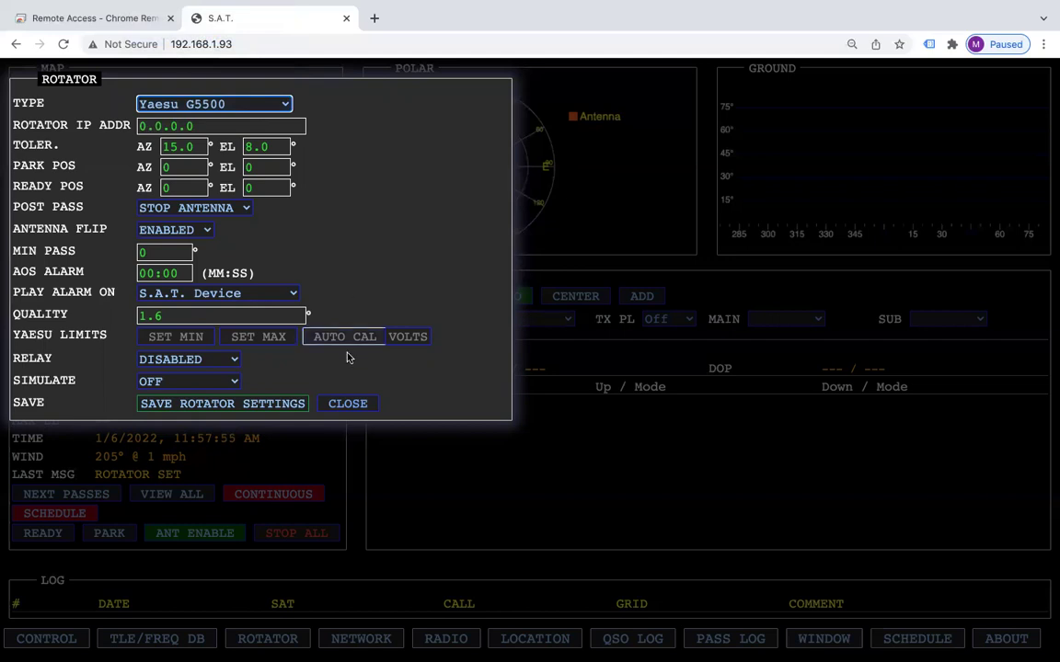
click(339, 407)
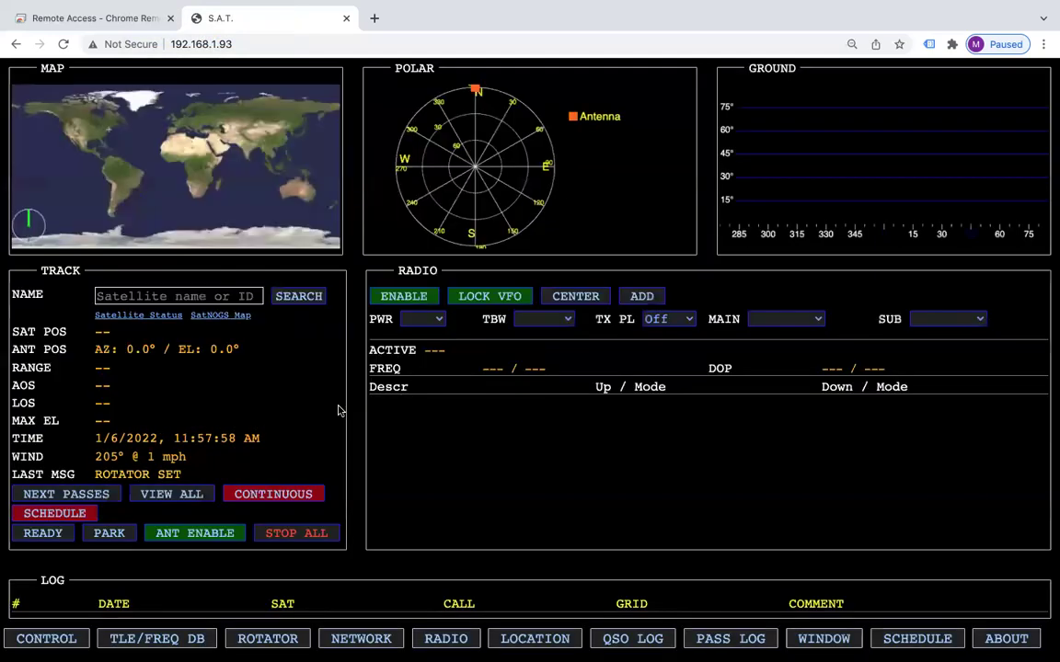
click(350, 643)
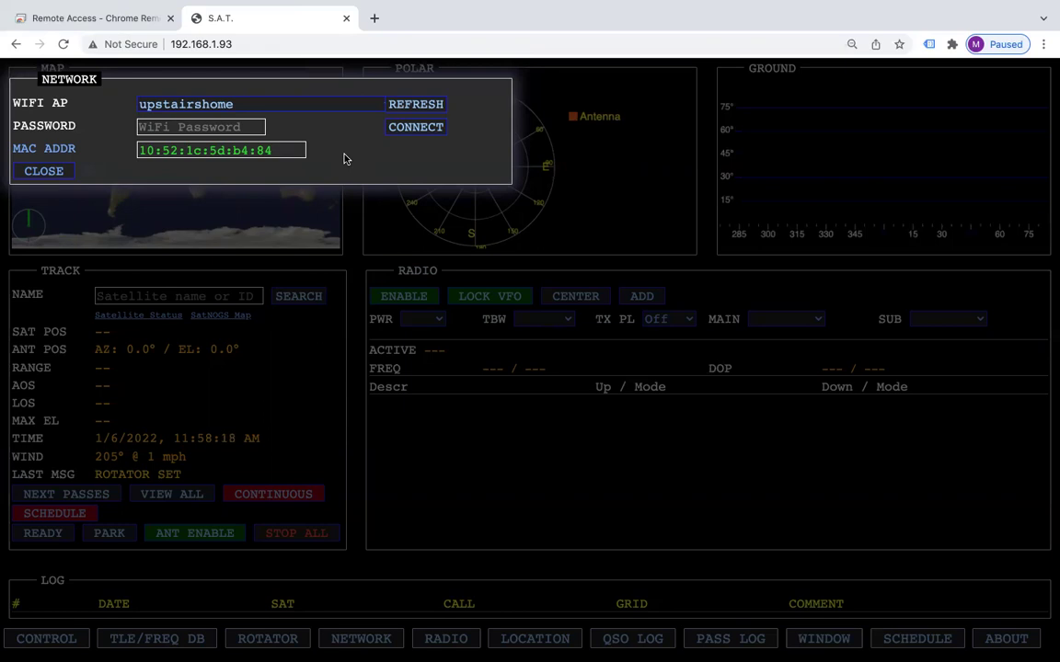
click(355, 106)
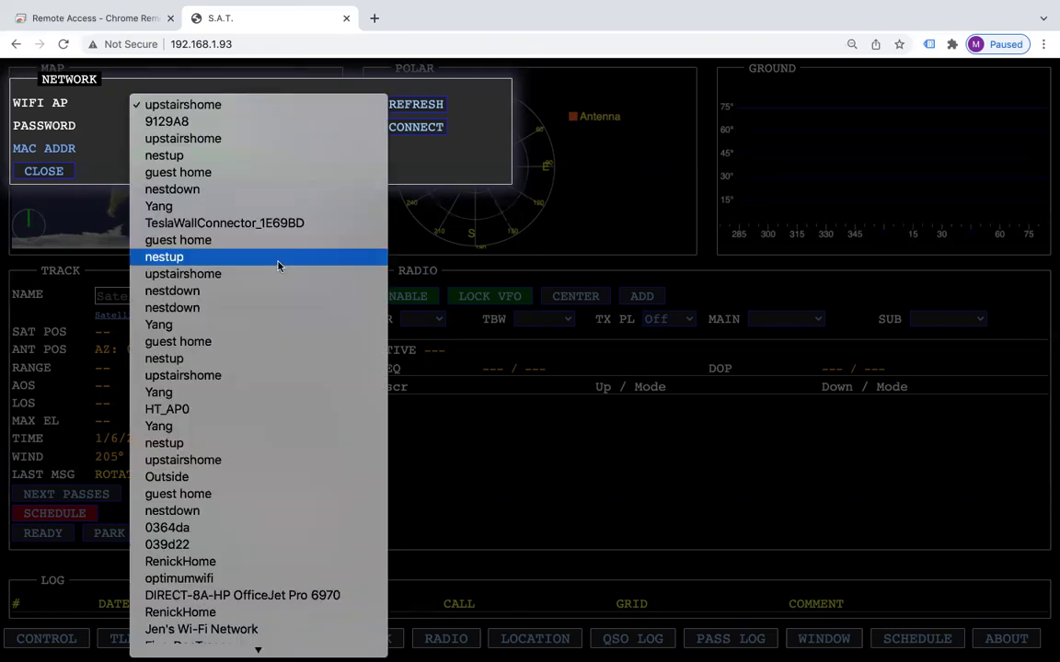
click(408, 170)
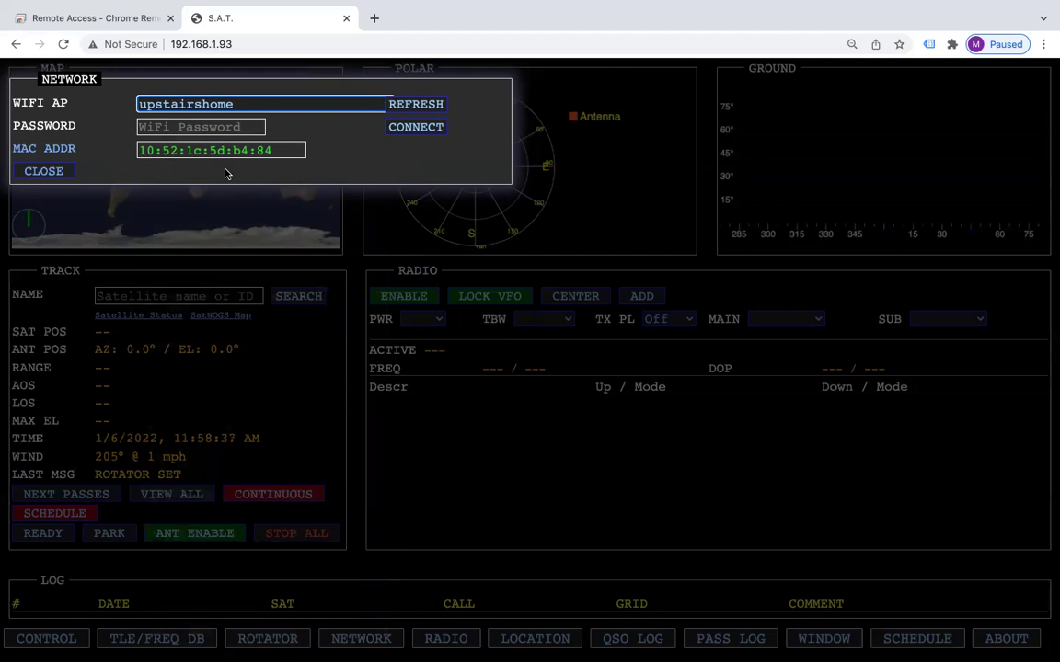
click(41, 170)
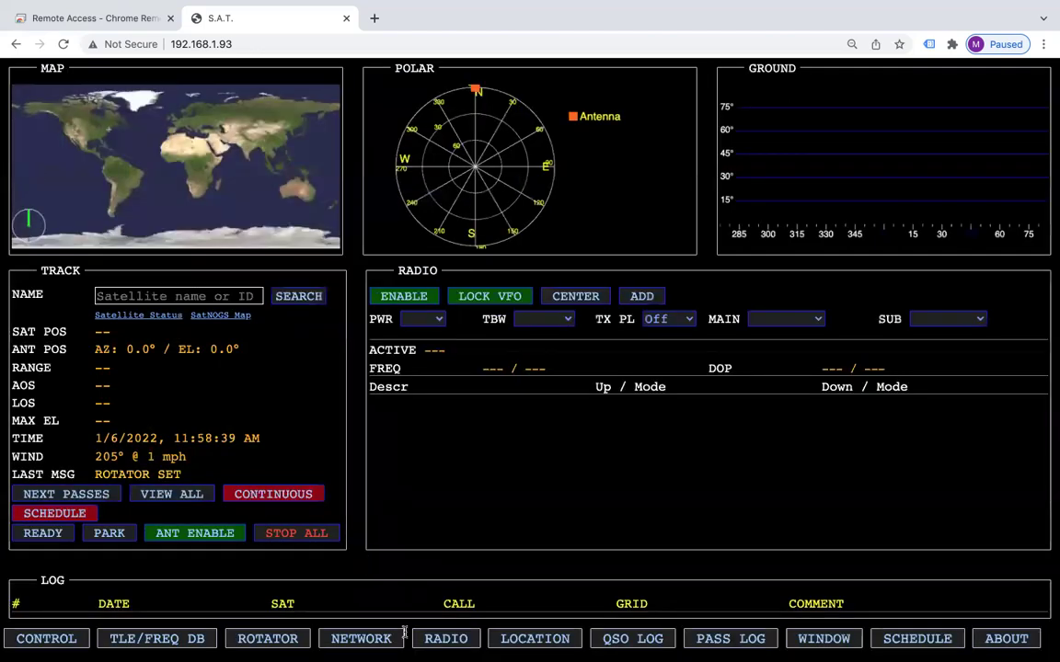
click(438, 639)
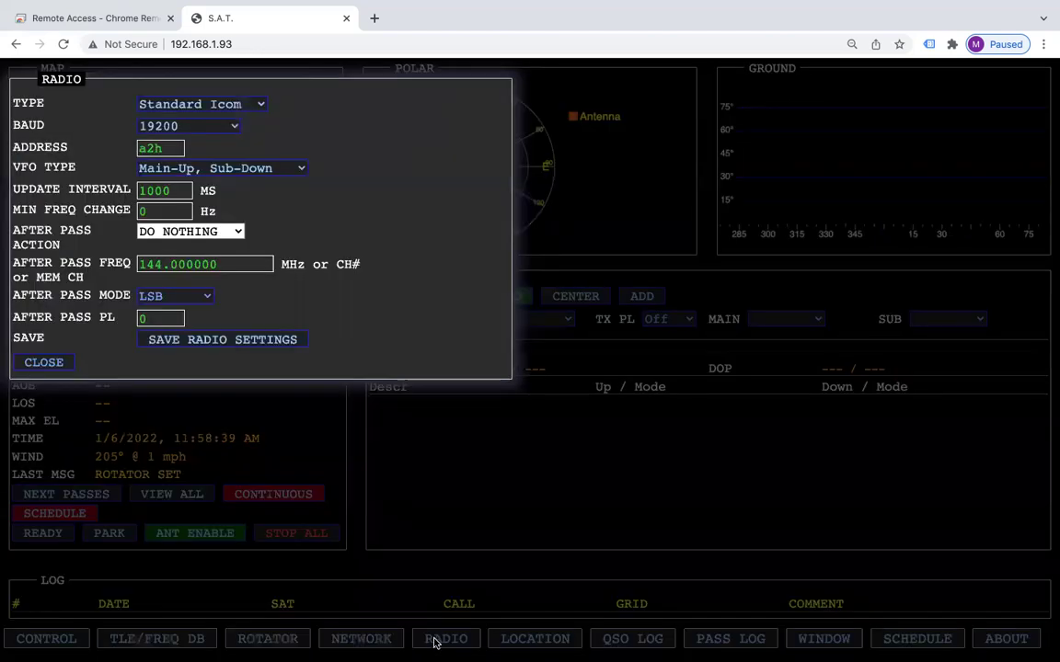
click(238, 234)
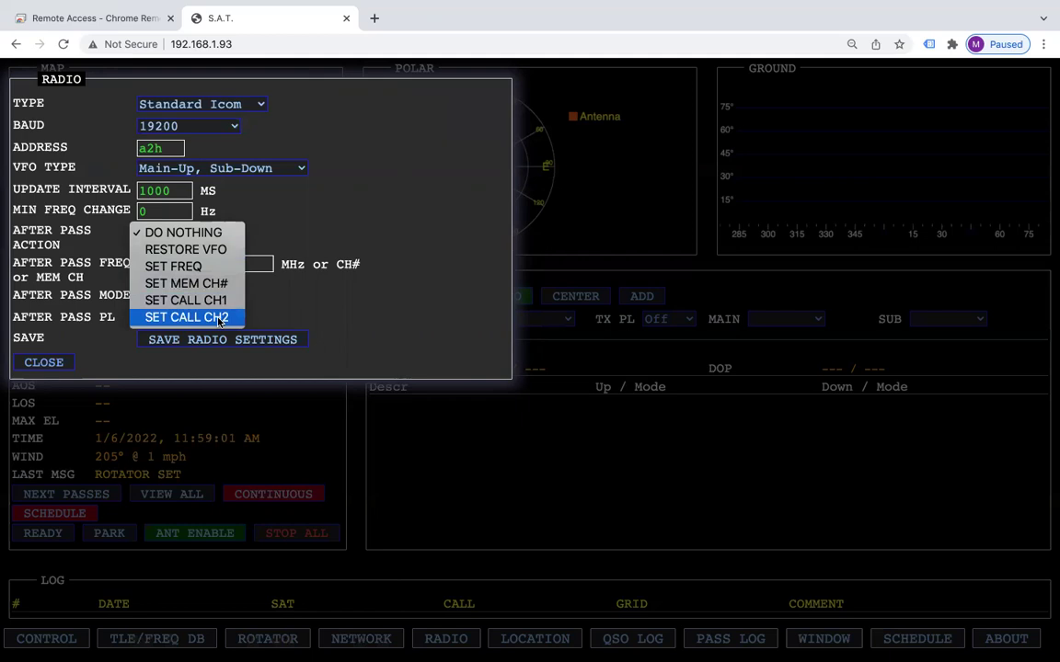
click(250, 195)
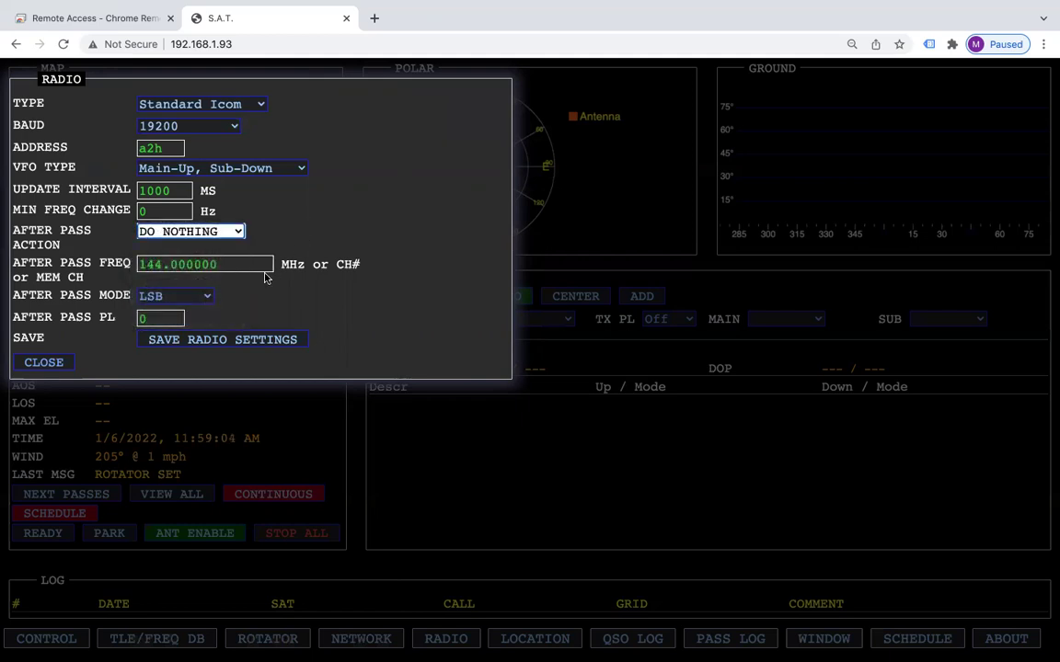
click(206, 299)
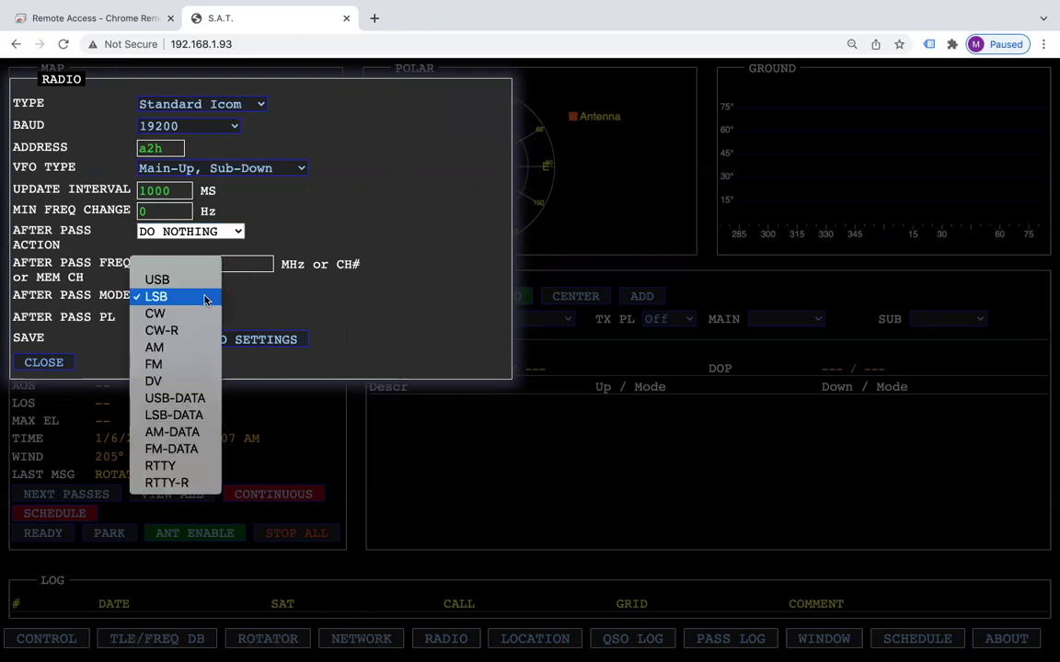
click(213, 298)
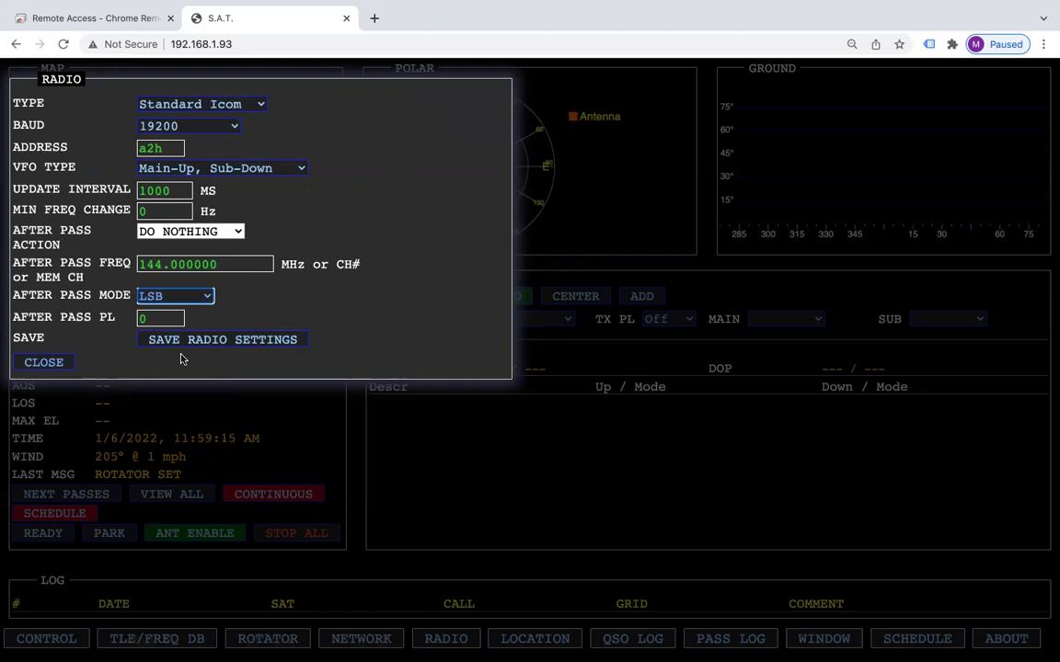
click(47, 361)
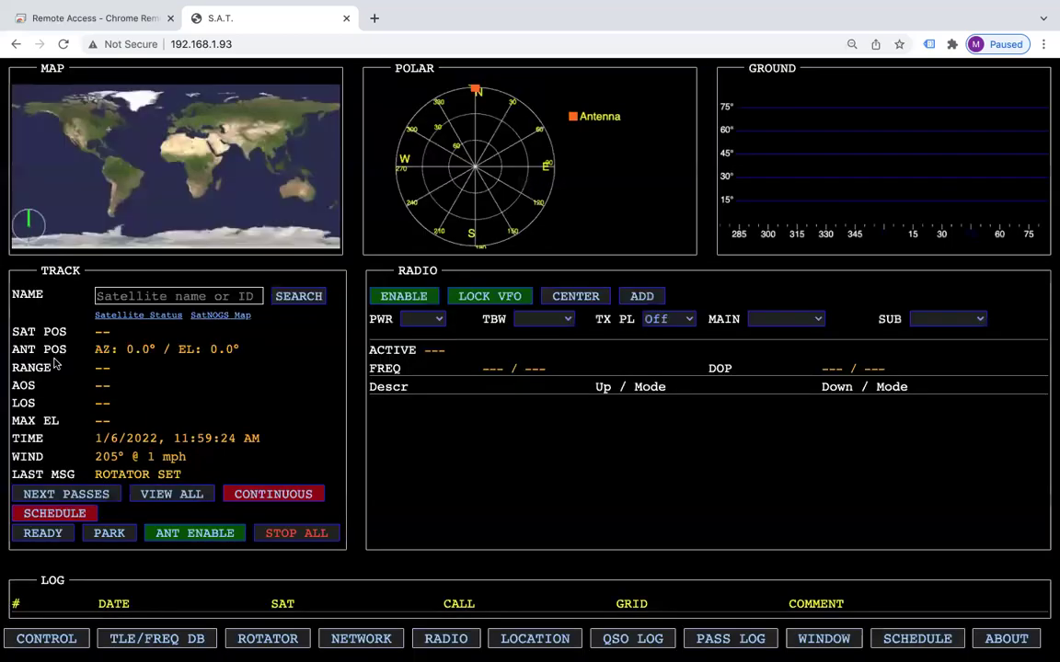
click(524, 642)
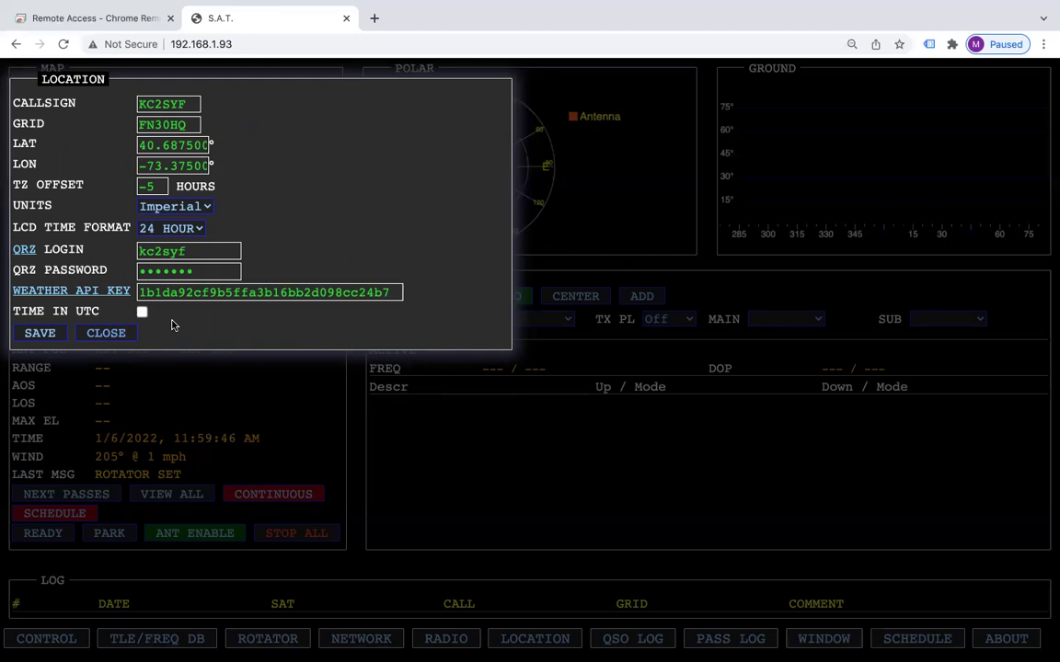
click(102, 333)
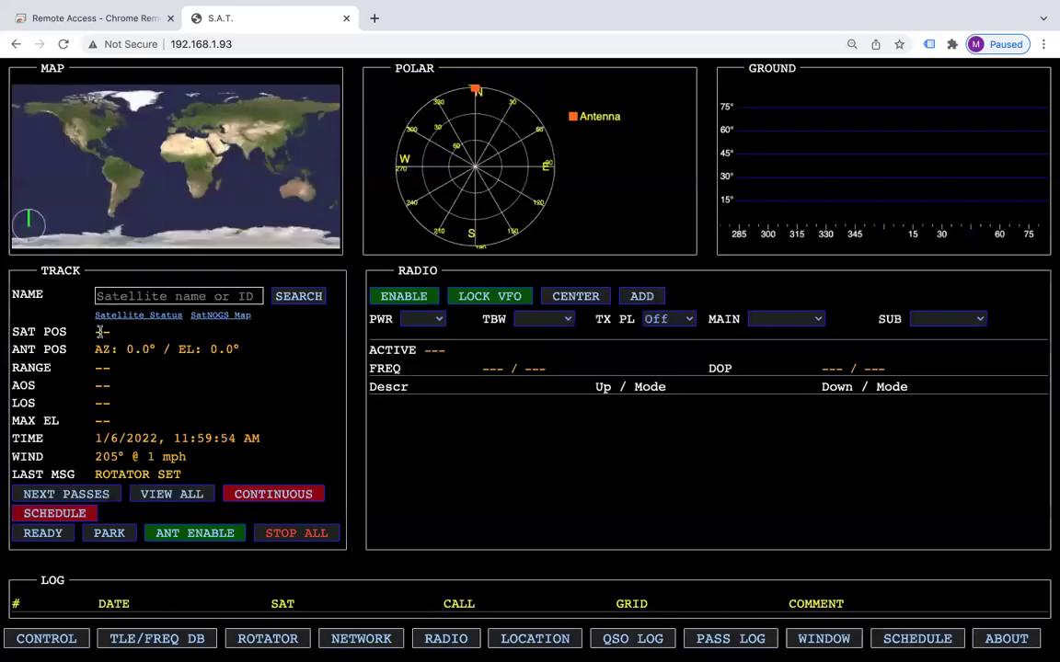
click(621, 640)
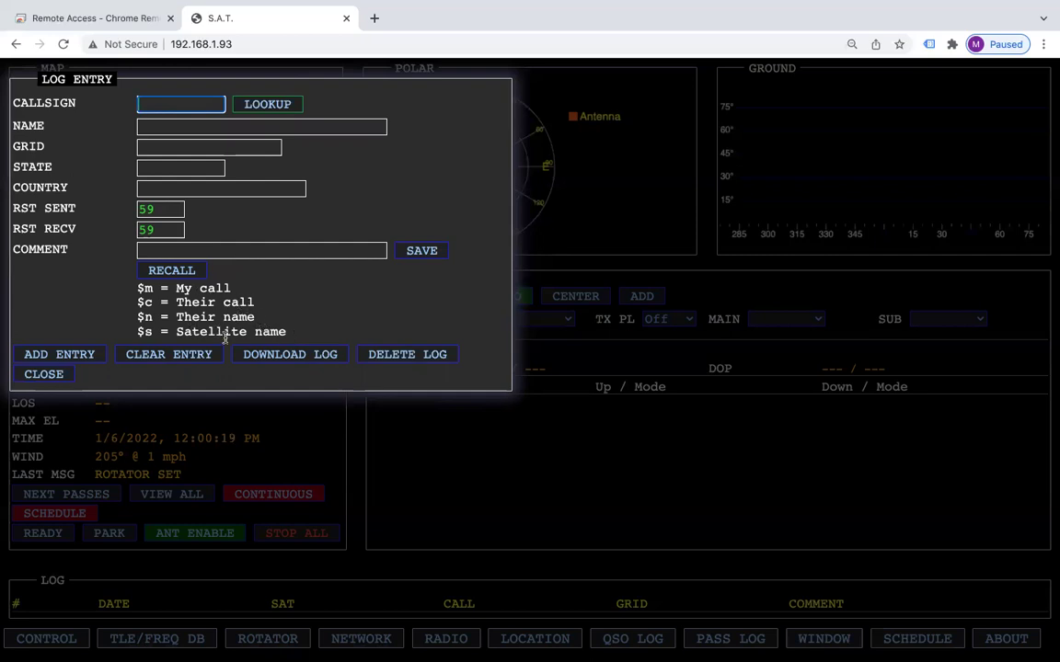
click(39, 376)
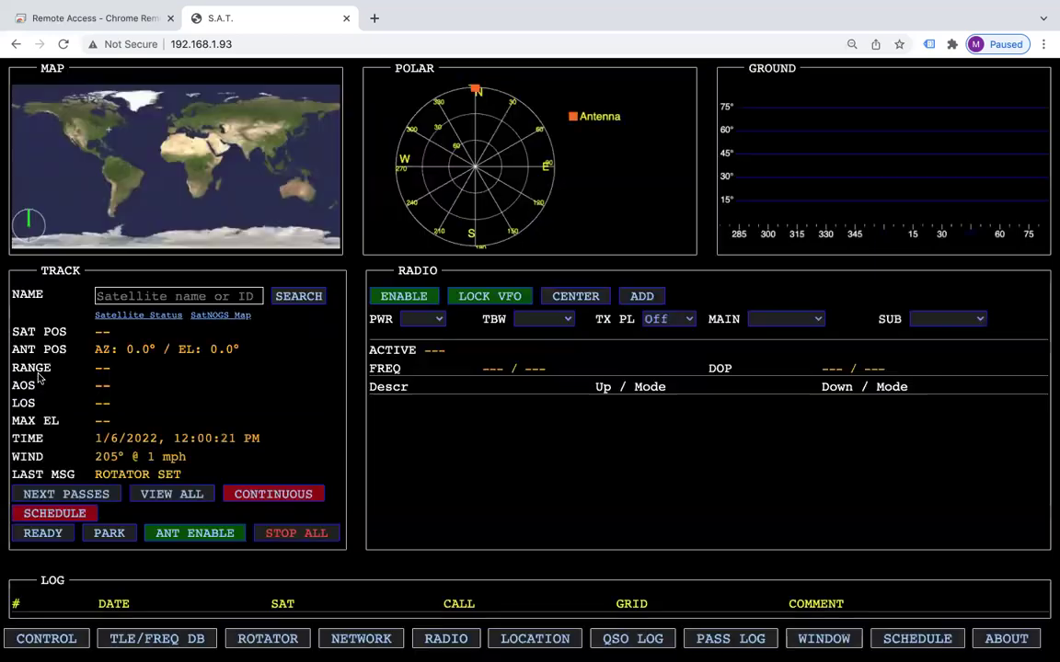
click(711, 639)
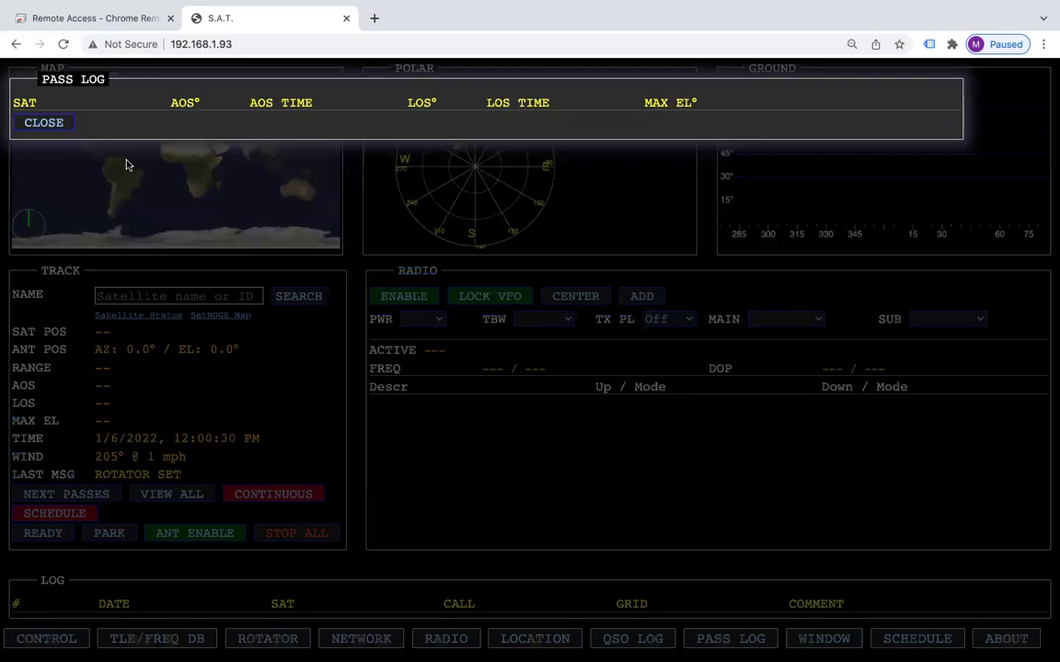
click(41, 120)
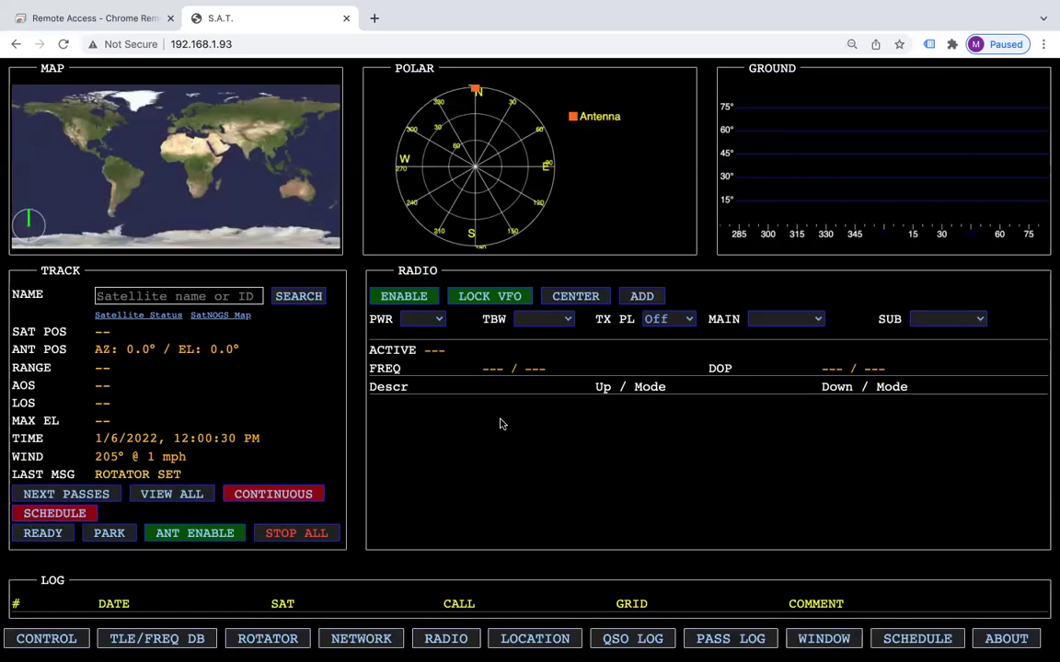
- Show the world map with coastline outlines in the separate display window, close that tab, and open Scheduled Passes
click(818, 639)
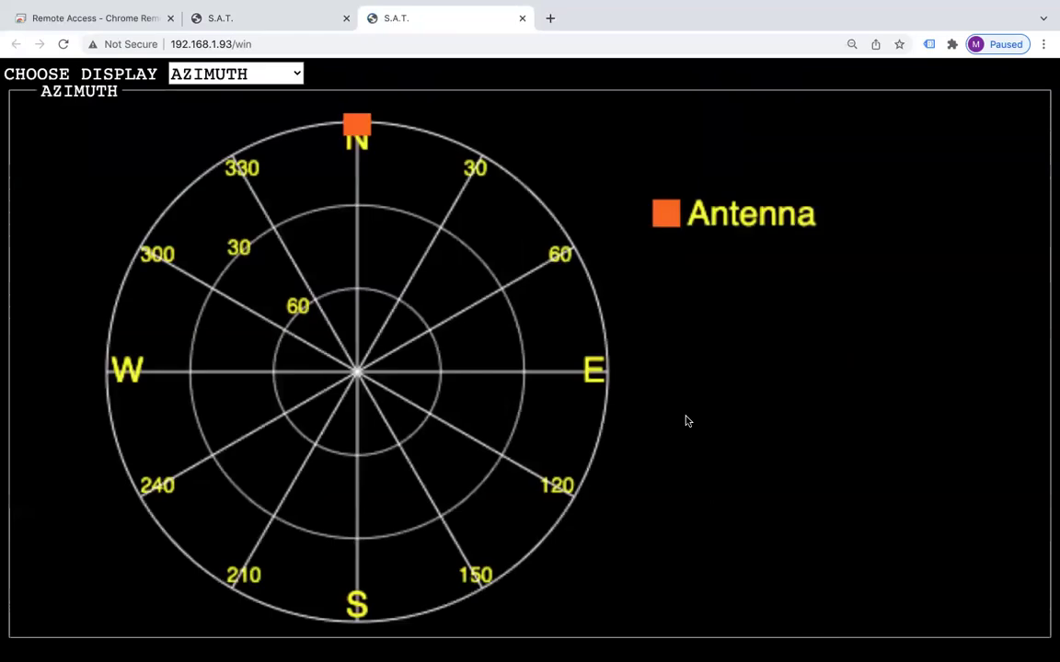
click(294, 73)
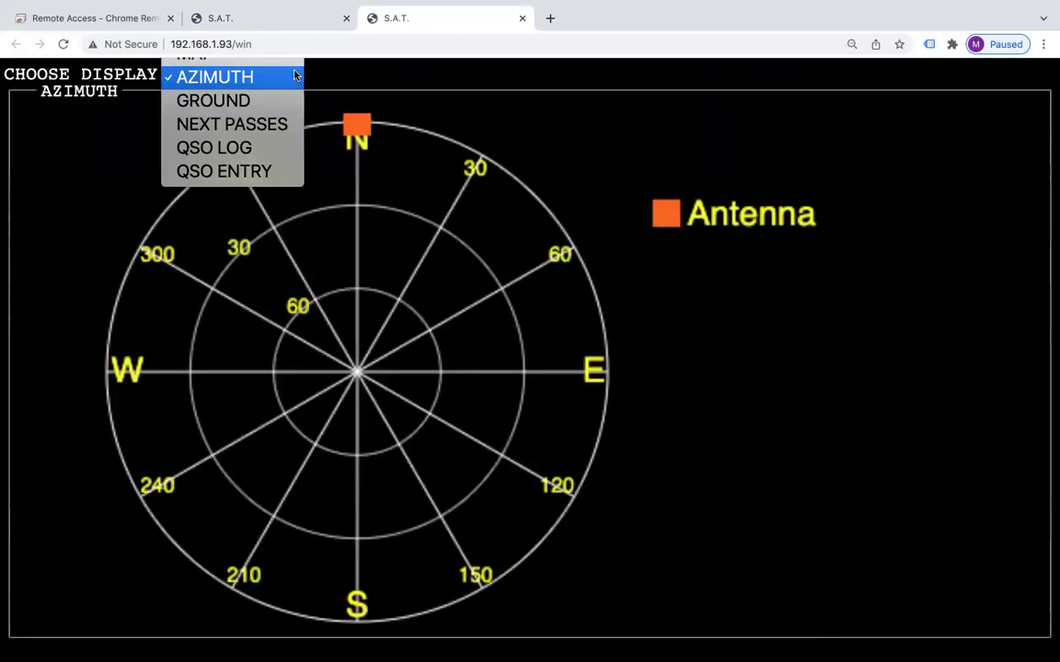
click(205, 55)
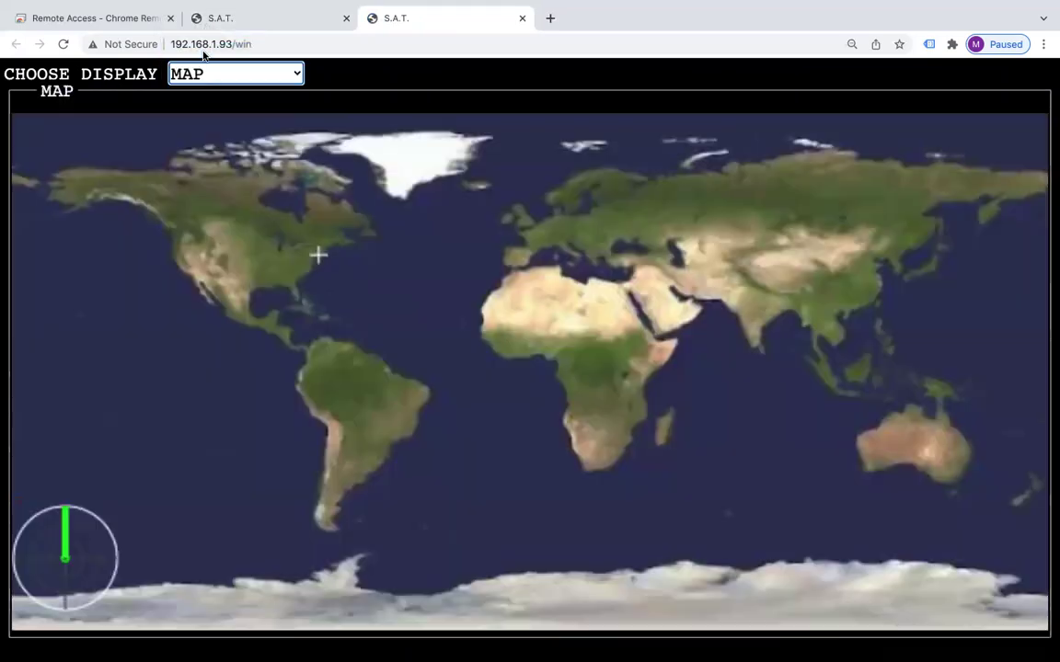
click(295, 74)
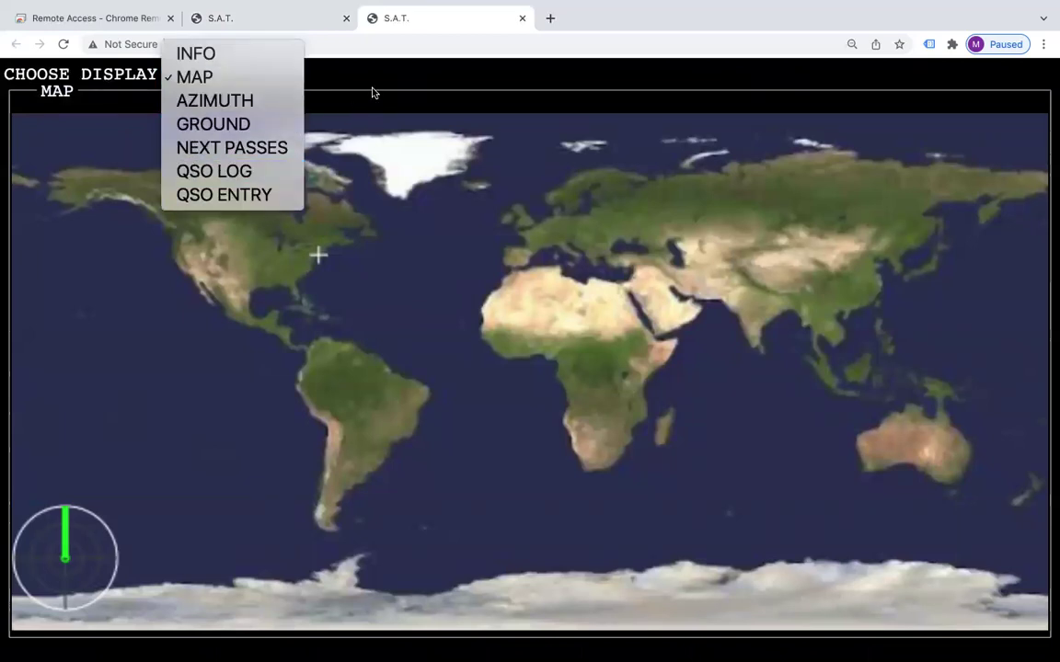
click(361, 144)
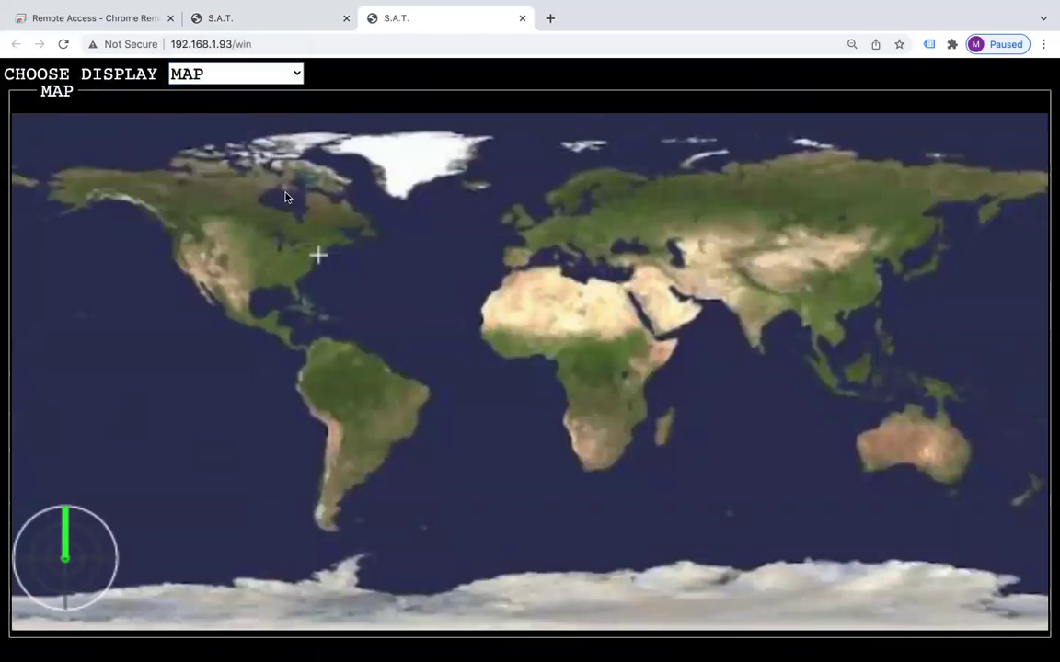
click(362, 197)
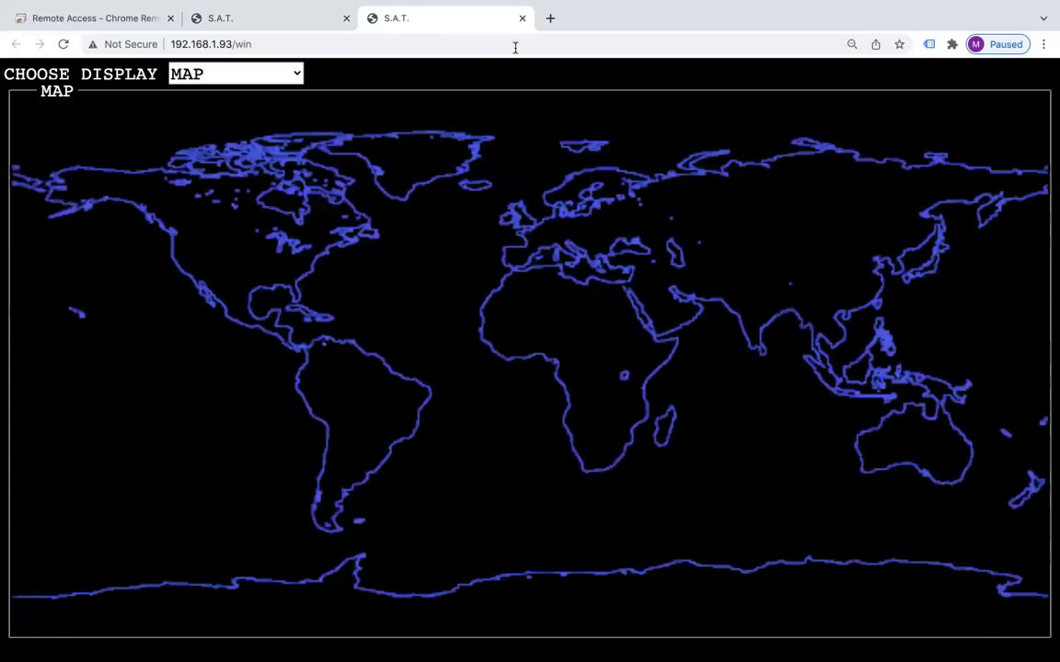
click(522, 18)
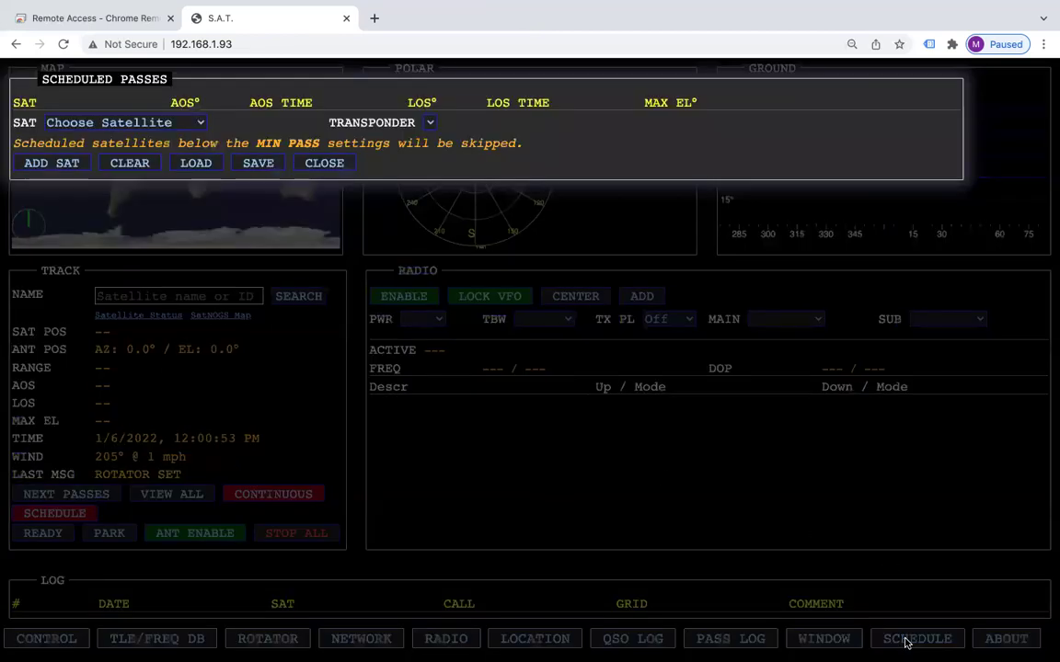
click(911, 638)
- Dismiss the Choose Satellite list without picking one and close Scheduled Passes empty
click(199, 124)
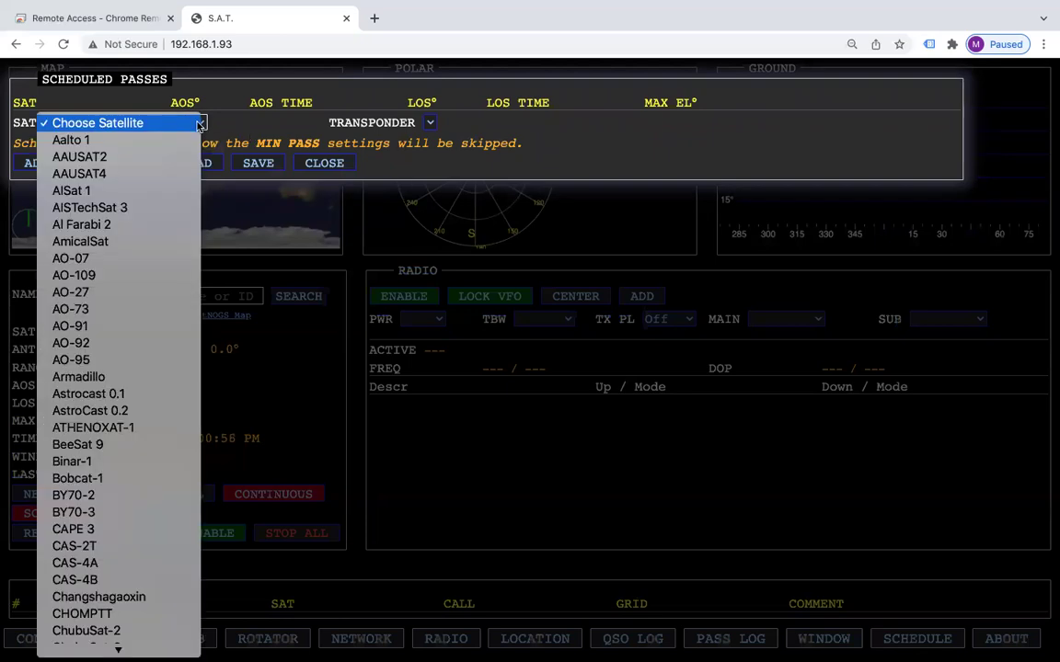
click(245, 126)
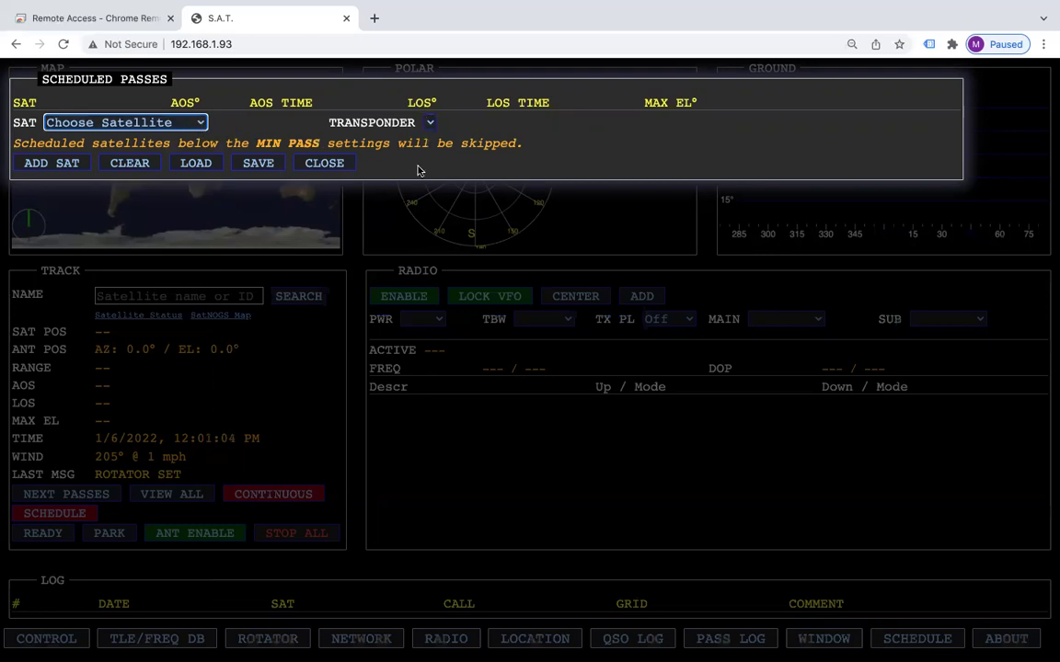
click(299, 156)
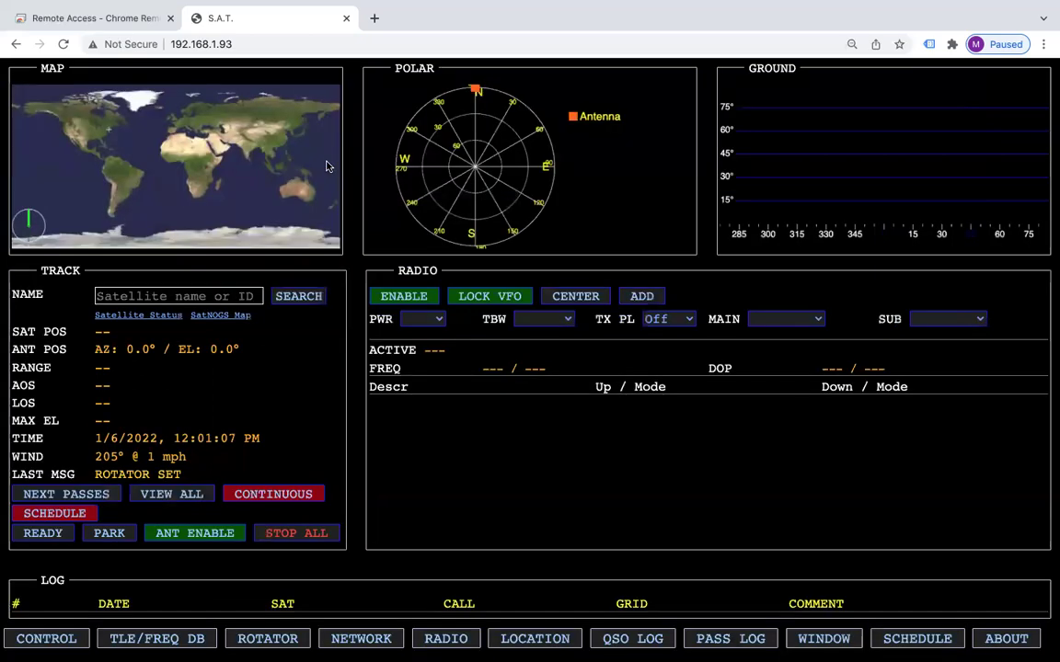
- Pick ISS from the NAME suggestions, search to track it, and scroll to its transponder list
click(160, 297)
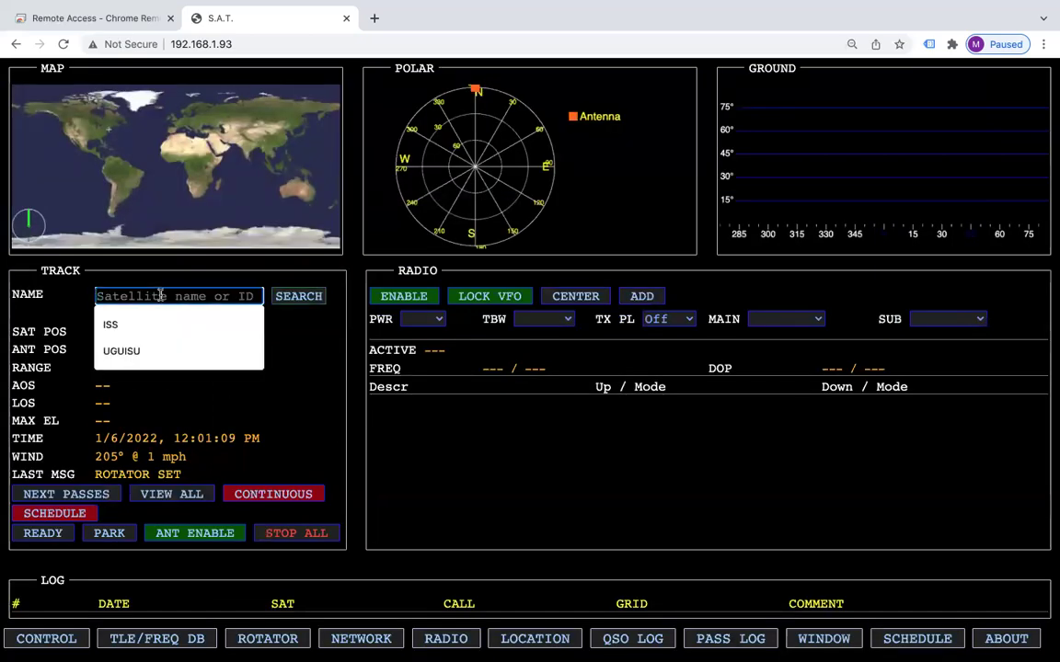
click(108, 324)
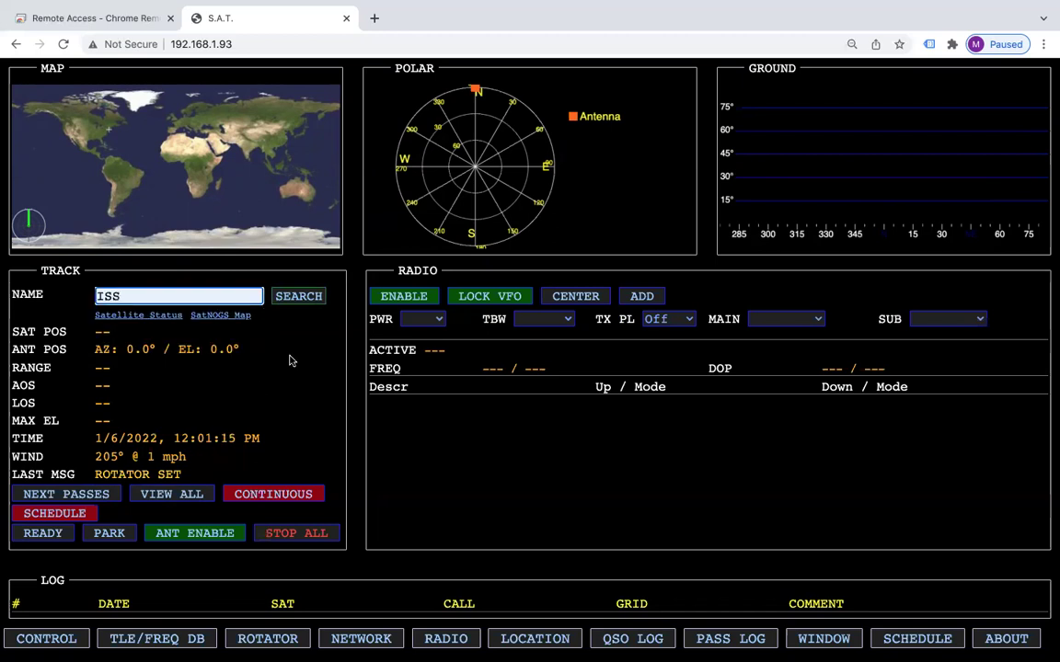
click(297, 299)
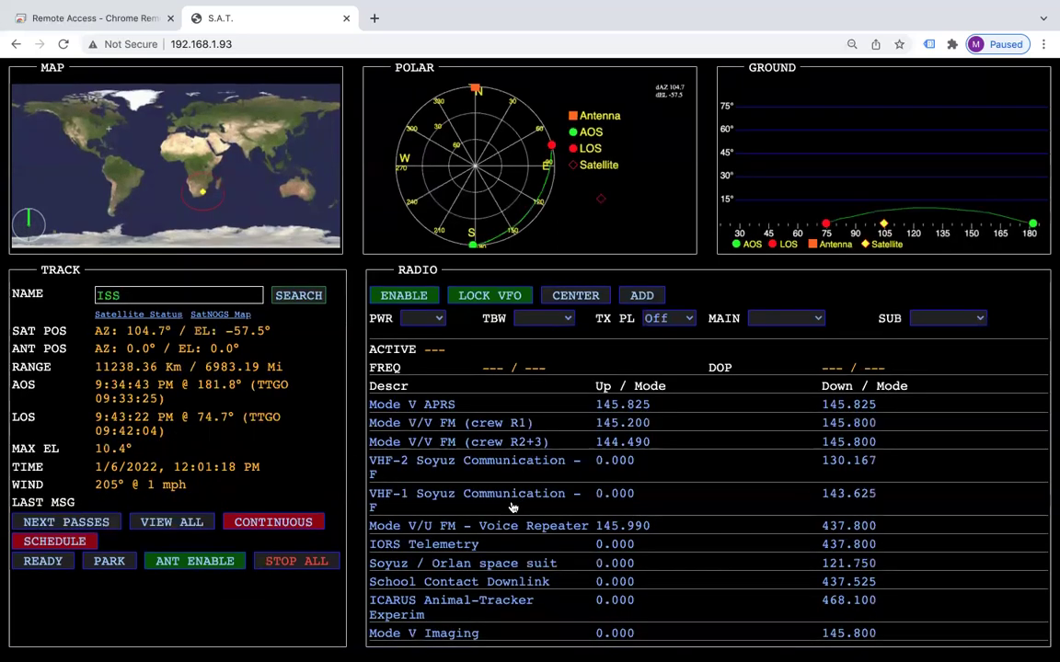
scroll(513, 507, down, 1)
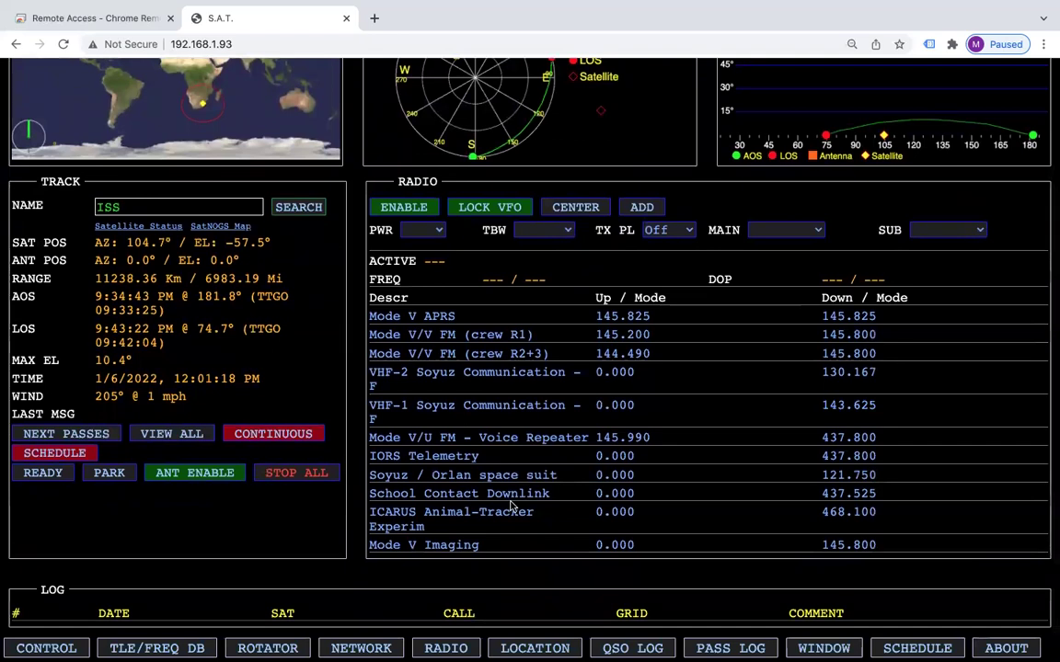
scroll(513, 507, up, 1)
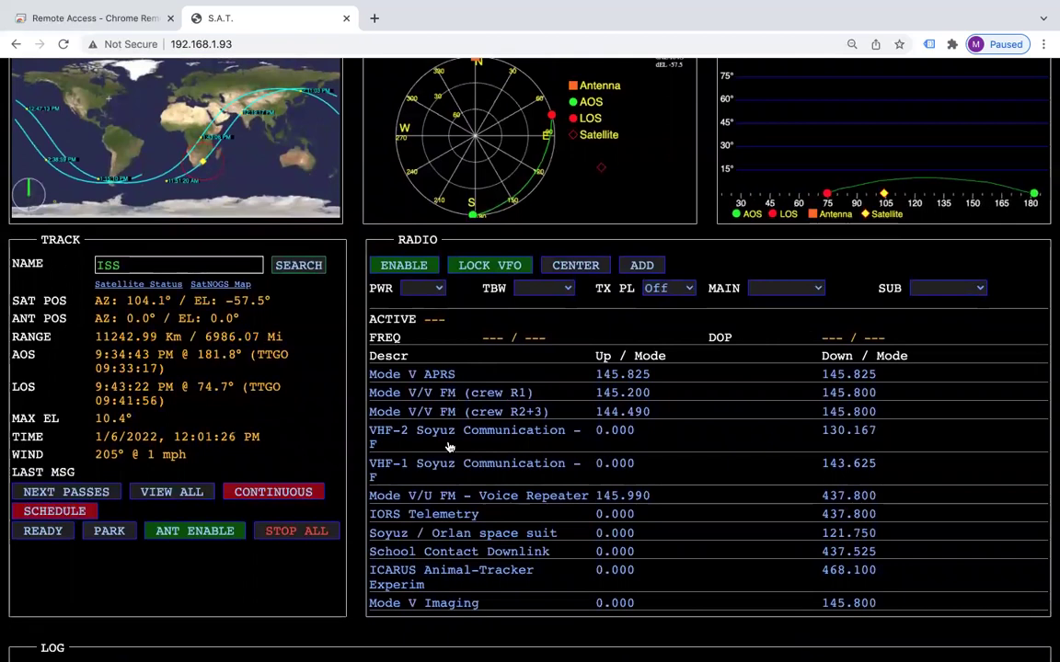
scroll(449, 447, down, 1)
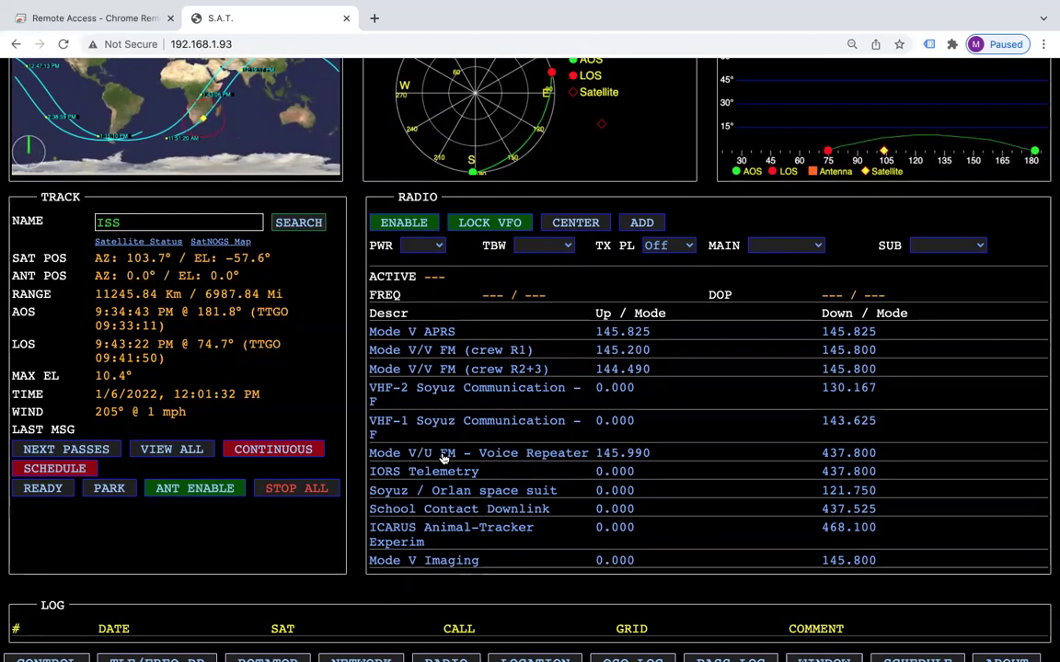
- Review the Mode V/U FM - Voice Repeater transponder (145.990/437.800) and close its dialog
click(612, 455)
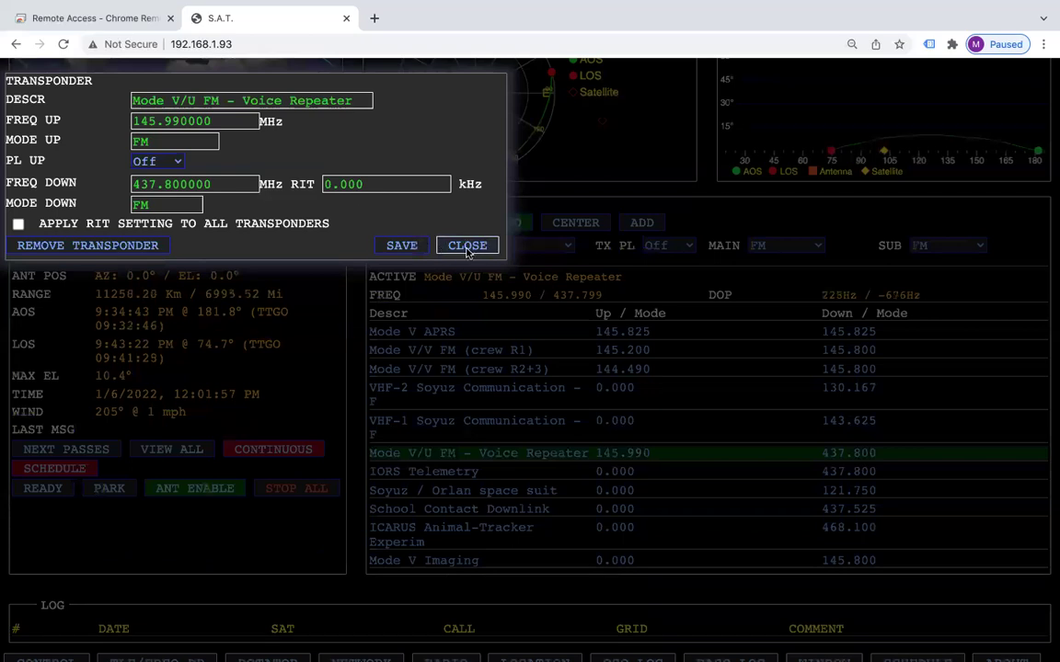
click(468, 248)
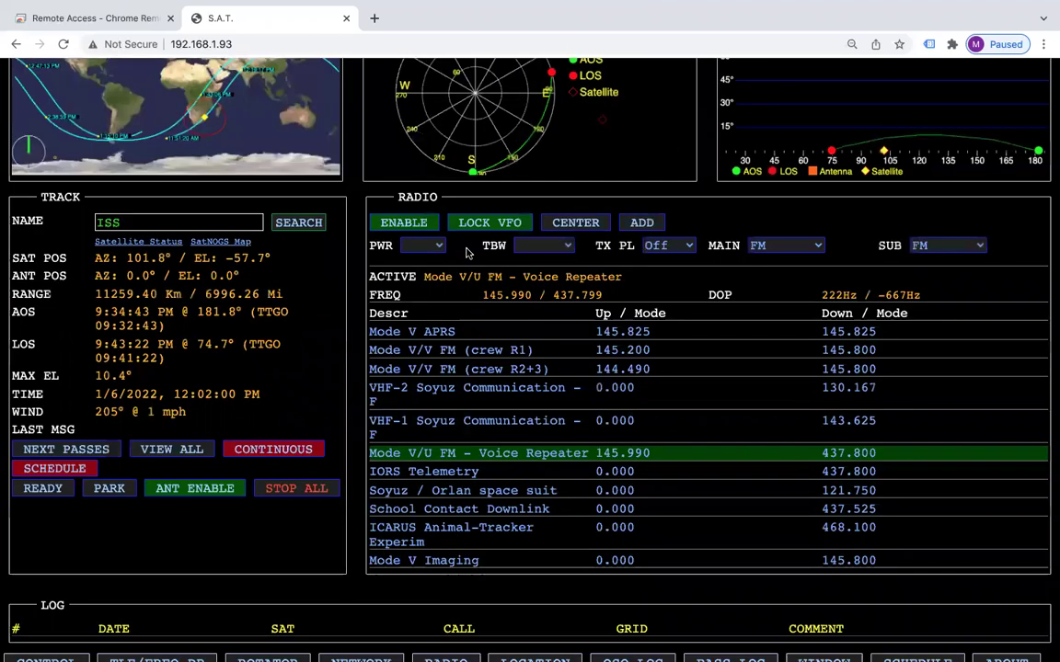
- Save a new transponder with description 'enjoy working the iss', declining Chrome's password prompt
click(641, 224)
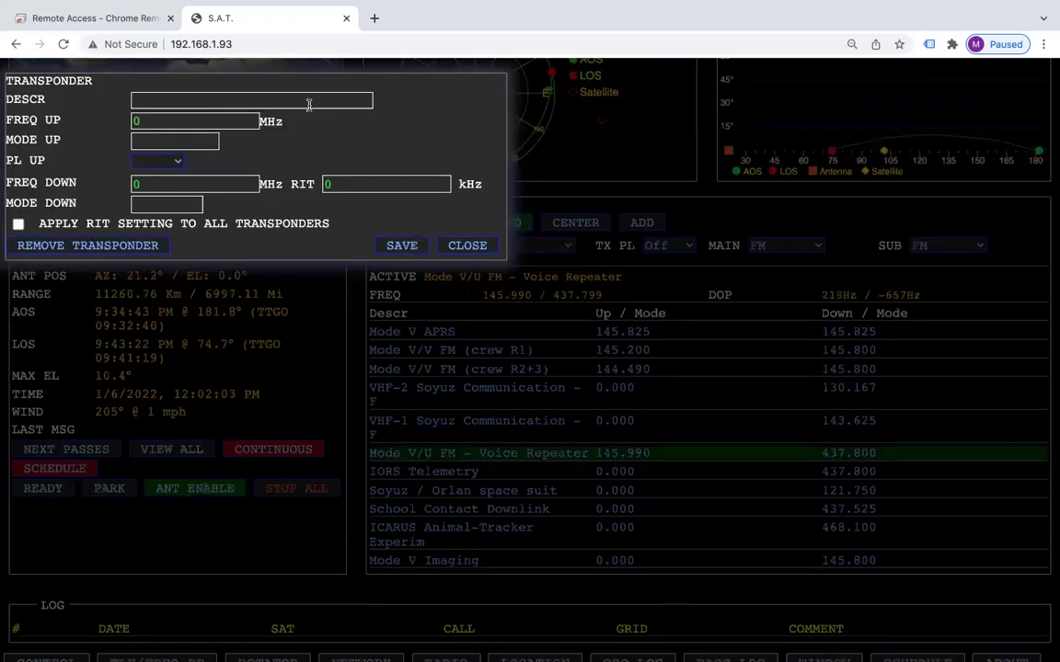
click(279, 99)
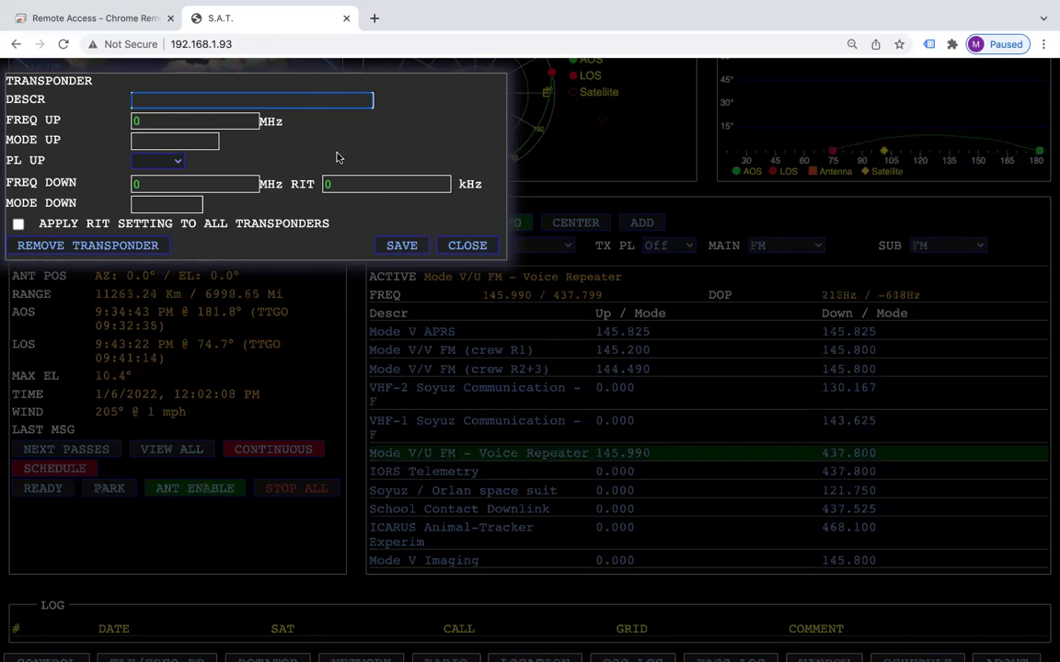
text(enjoy worki)
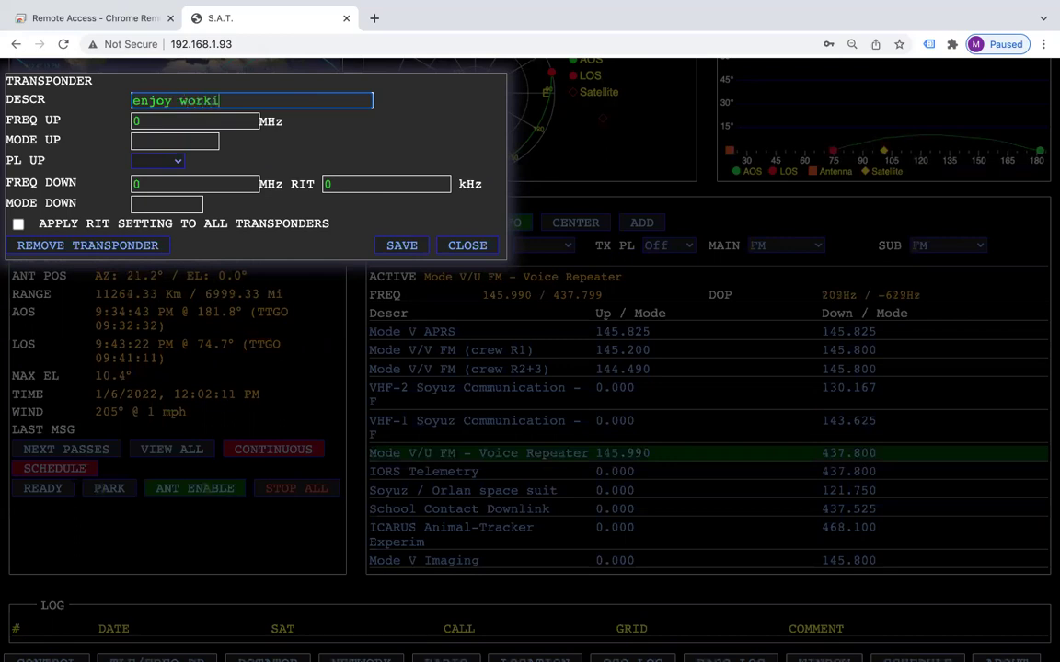
text(ng the iss)
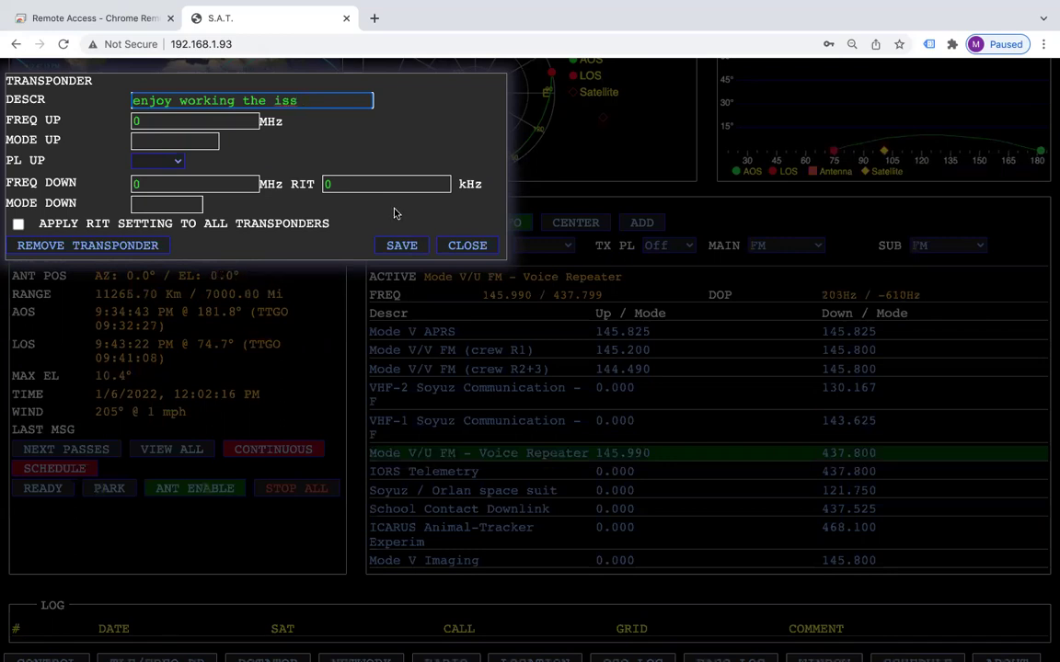
click(401, 244)
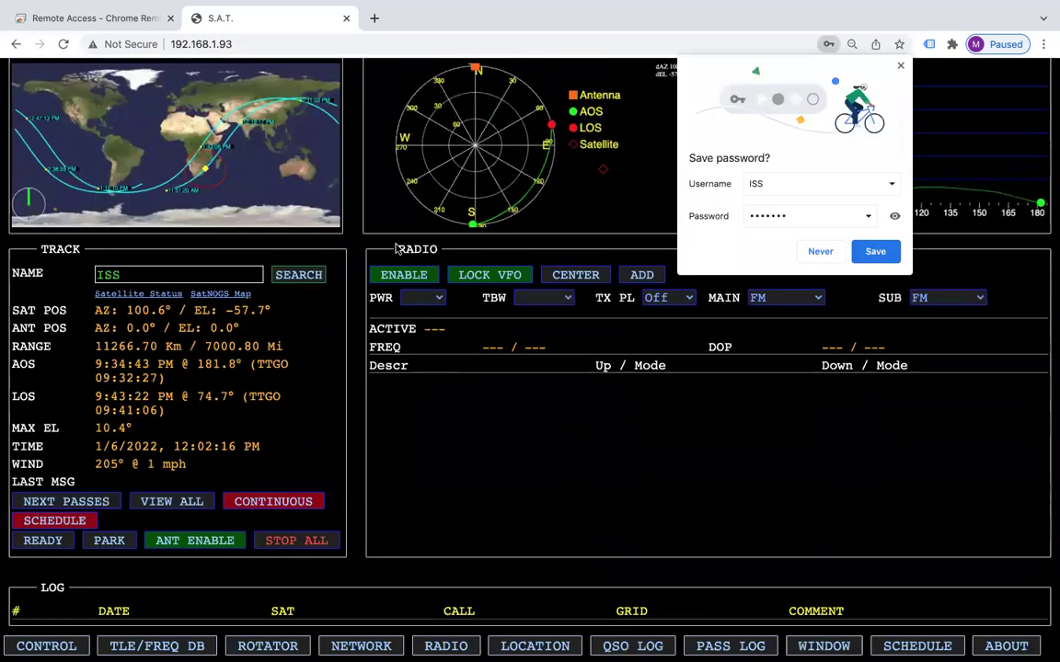
click(819, 252)
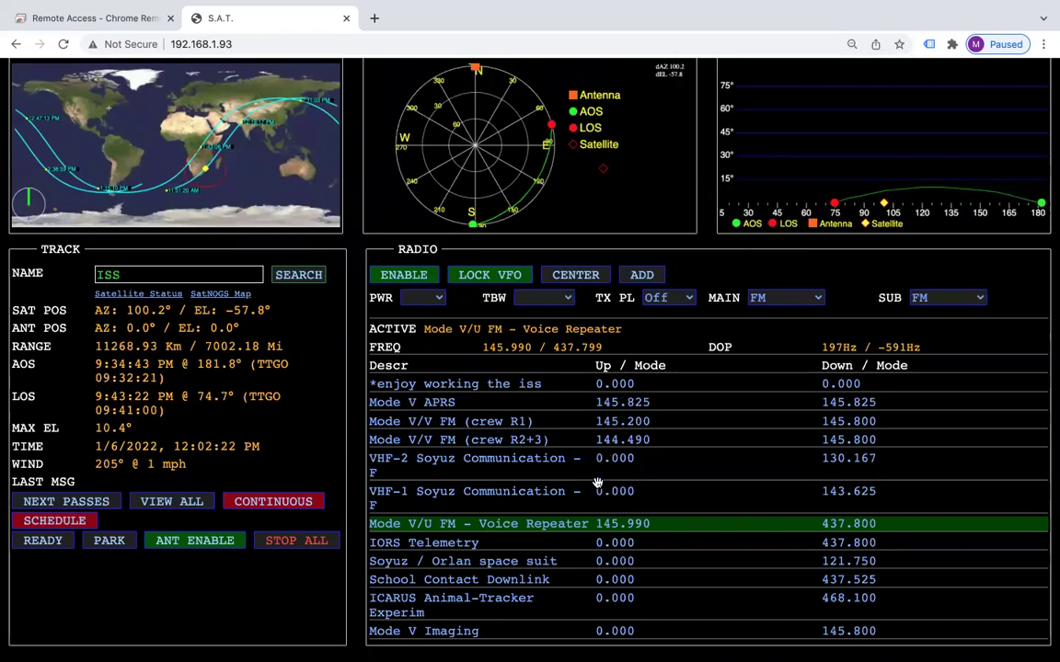
- Remove the '*enjoy working the iss' transponder and confirm the deletion
scroll(597, 482, down, 2)
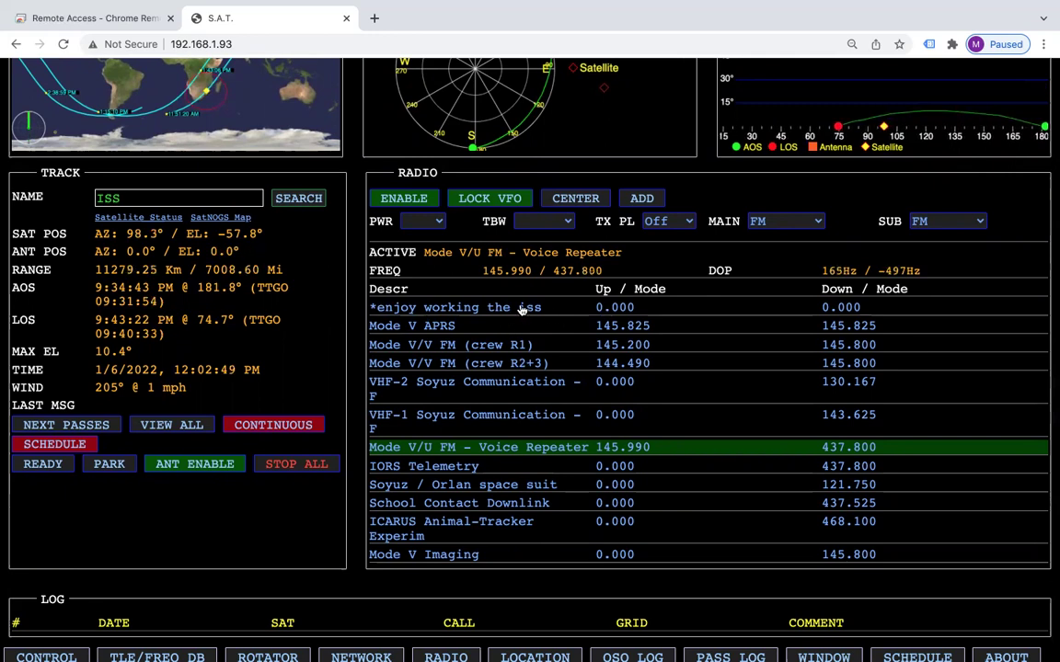
click(609, 311)
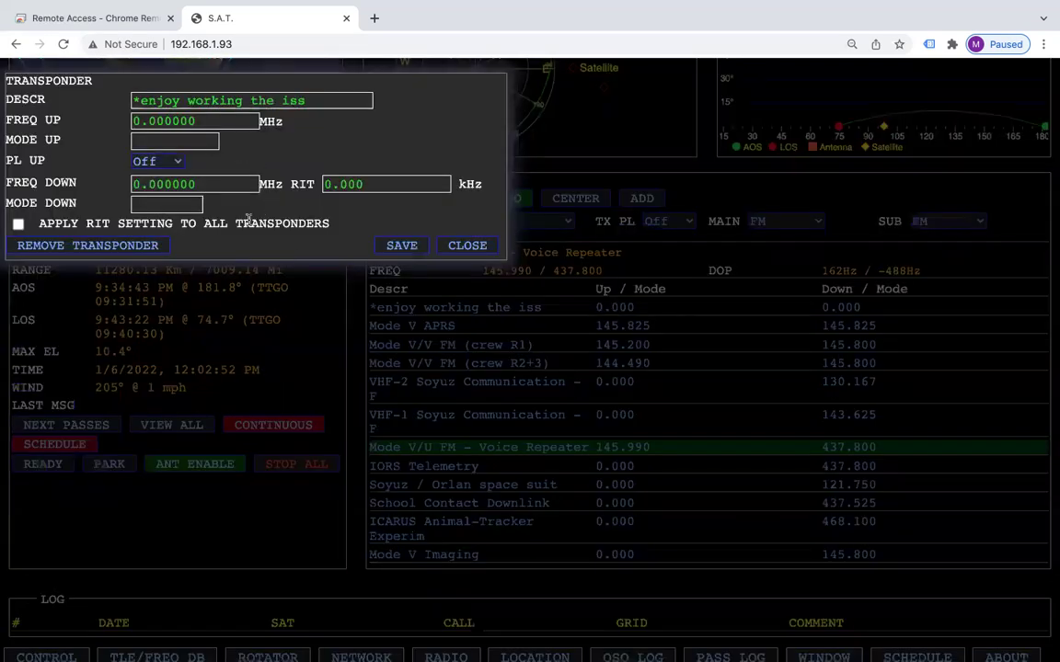
click(82, 247)
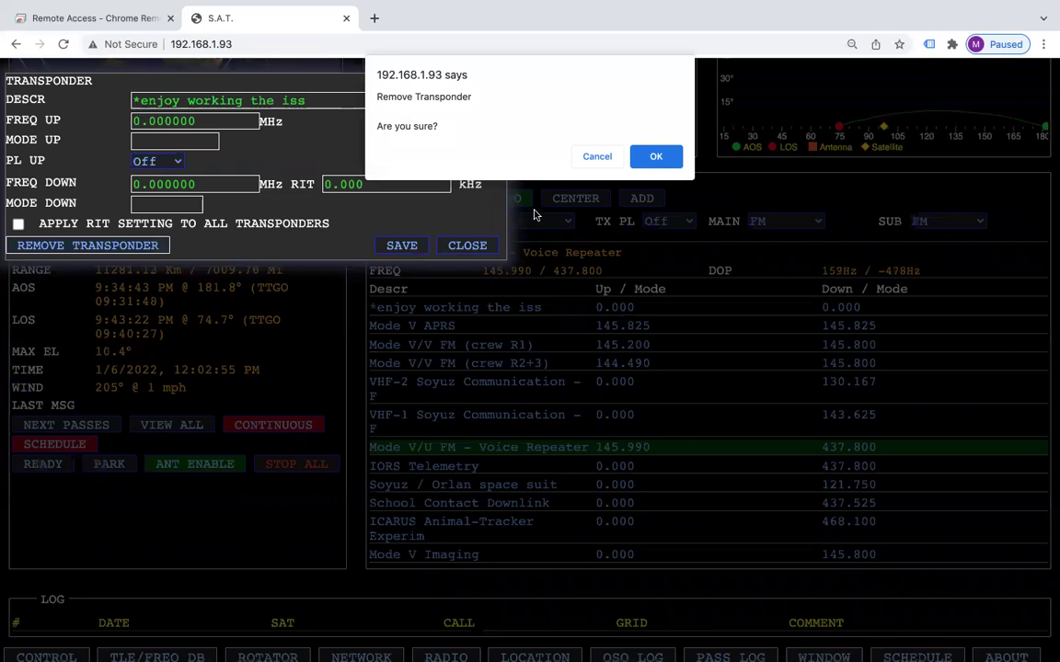
click(657, 157)
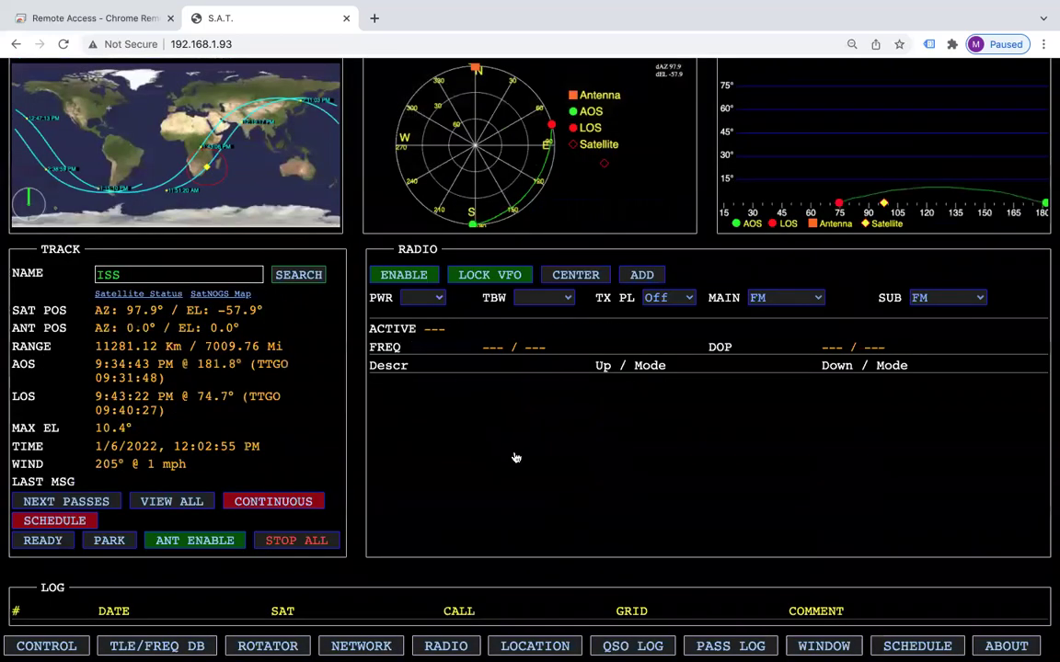
- Stop all tracking from the TRACK panel, clearing the ISS readouts and transponder list
scroll(516, 458, down, 1)
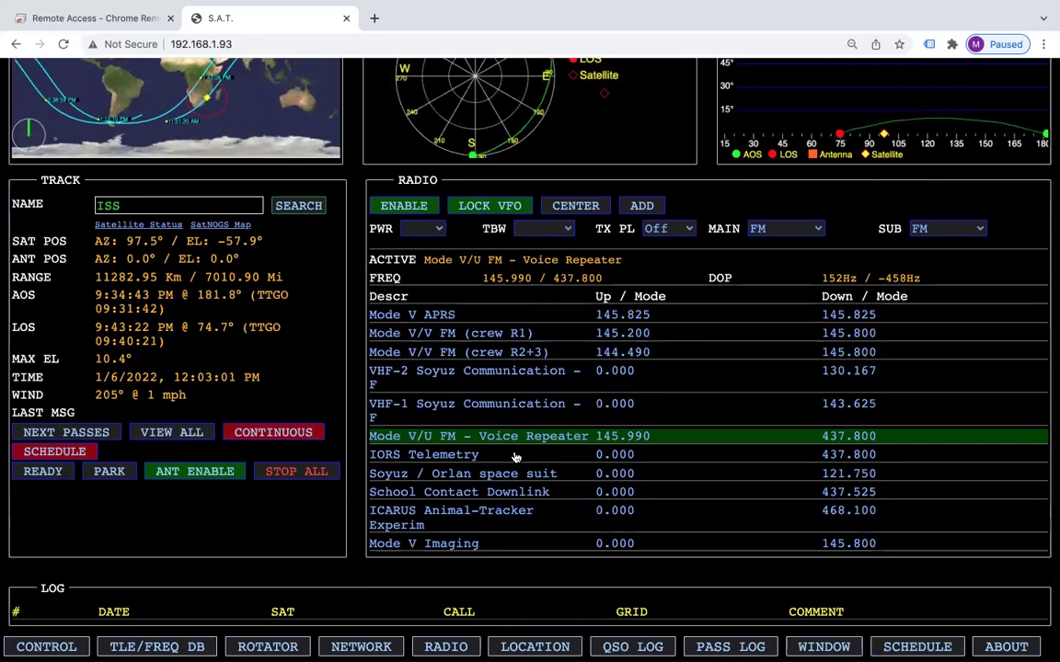
scroll(516, 457, up, 1)
scroll(516, 457, down, 1)
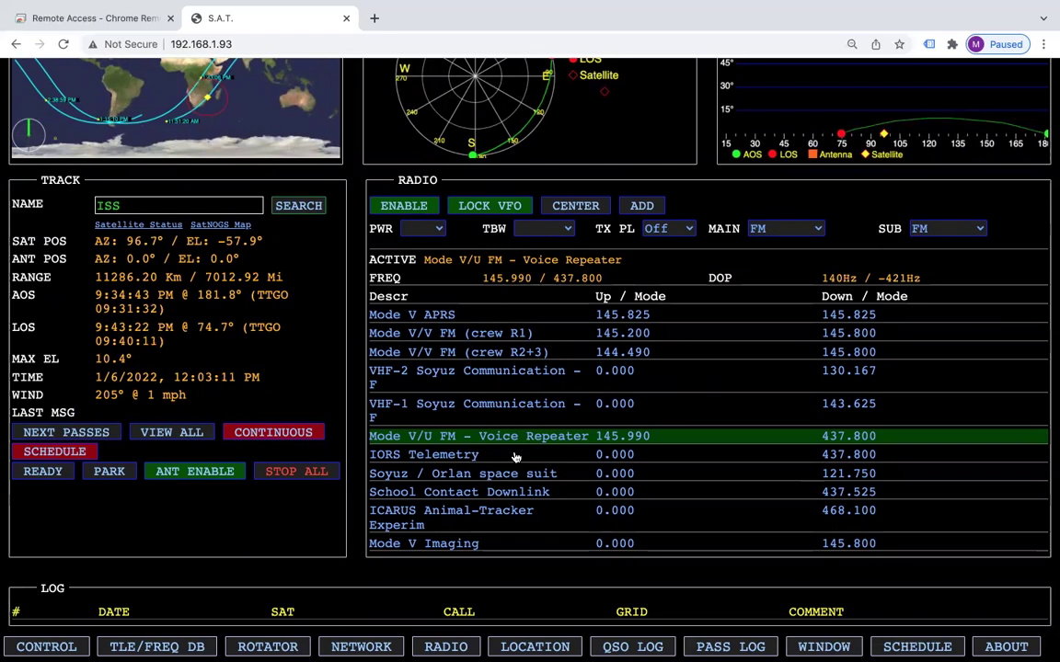
scroll(515, 458, up, 1)
scroll(516, 456, down, 1)
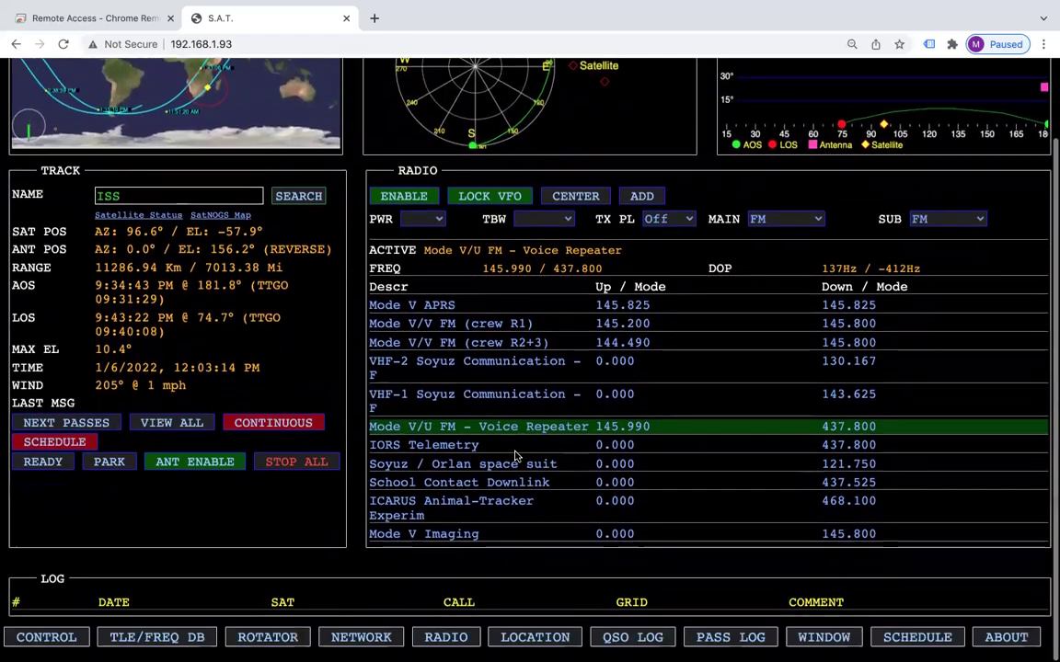
scroll(515, 458, up, 1)
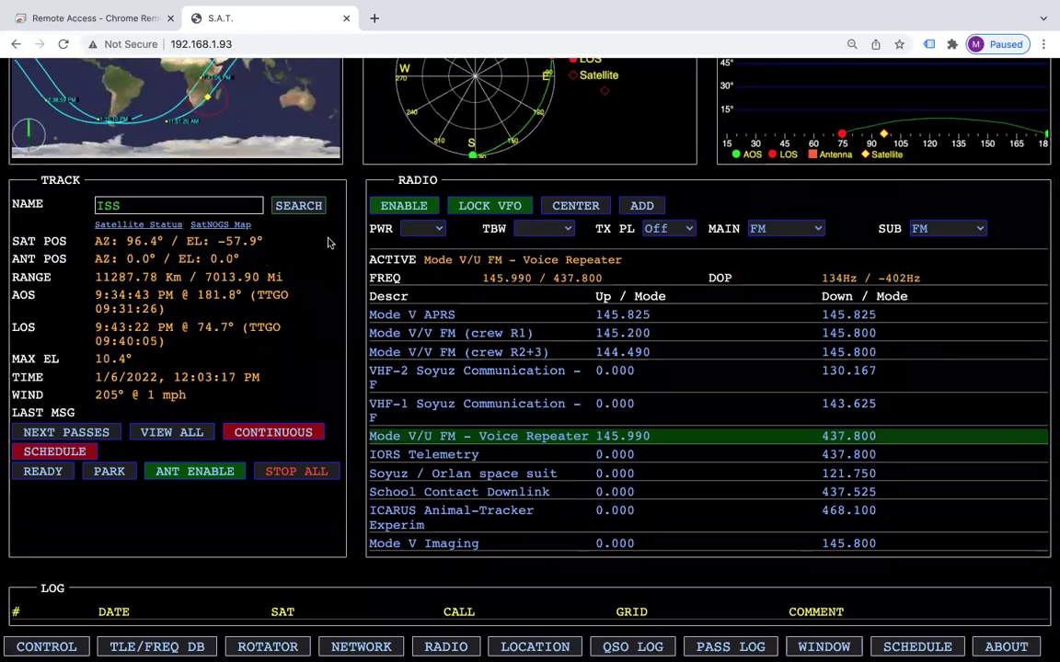
click(280, 474)
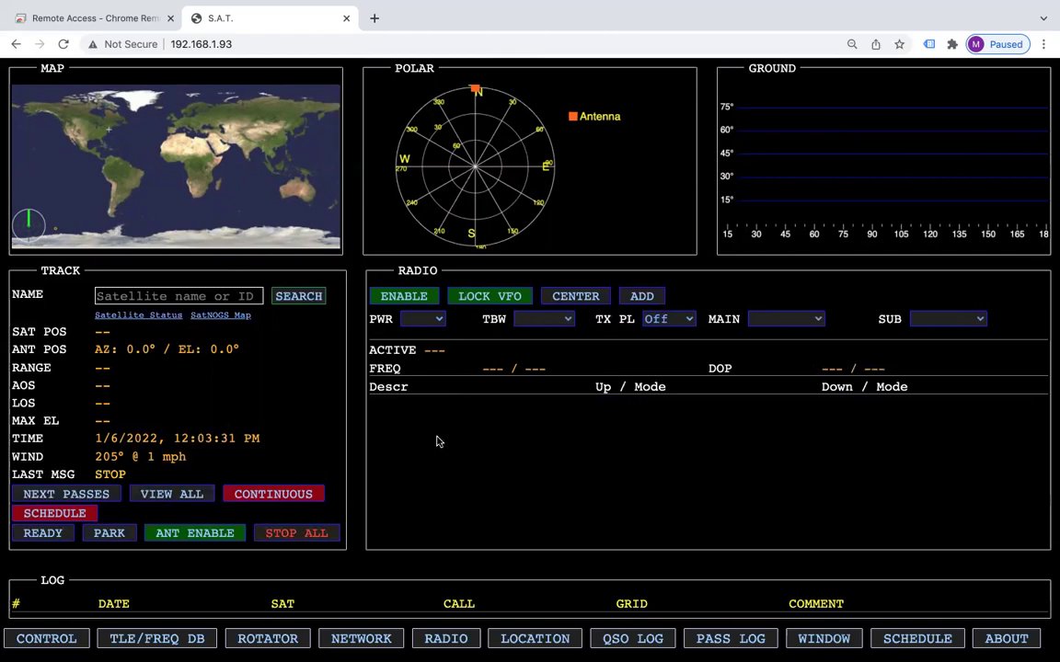
- Toggle the radio's enable state, then search 'ISS' to resume tracking its pass and transponders
click(405, 300)
click(166, 295)
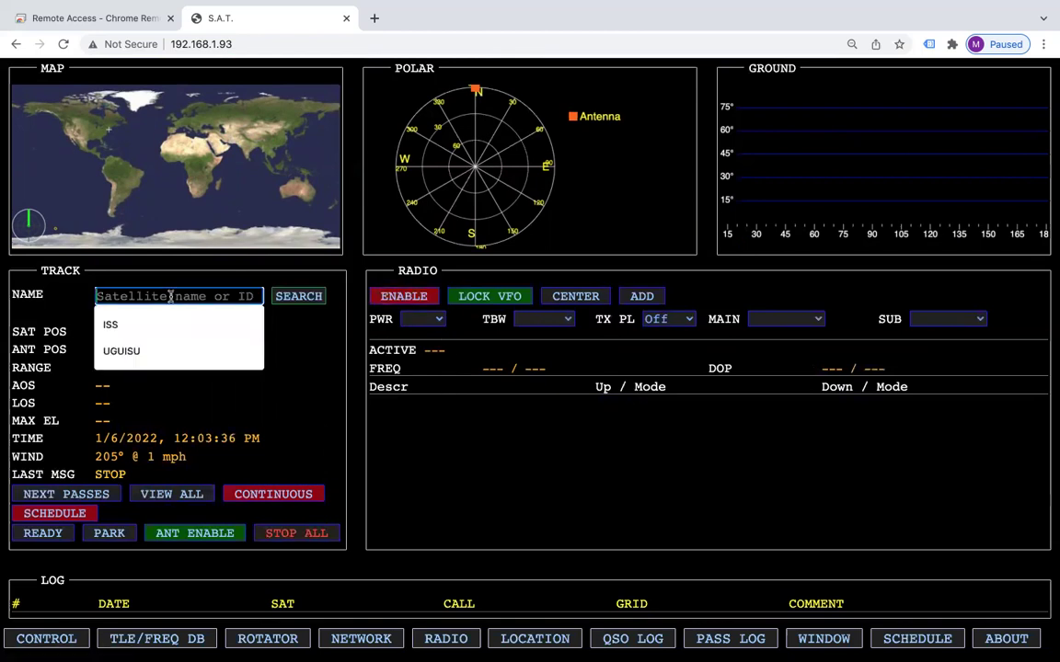
text(ISS)
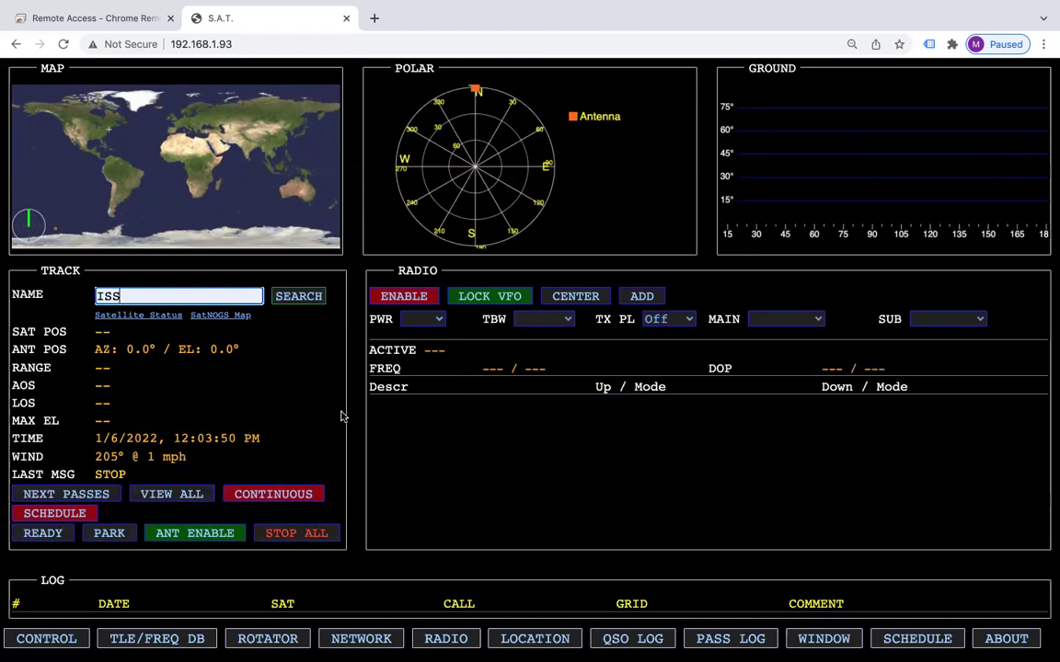
click(298, 295)
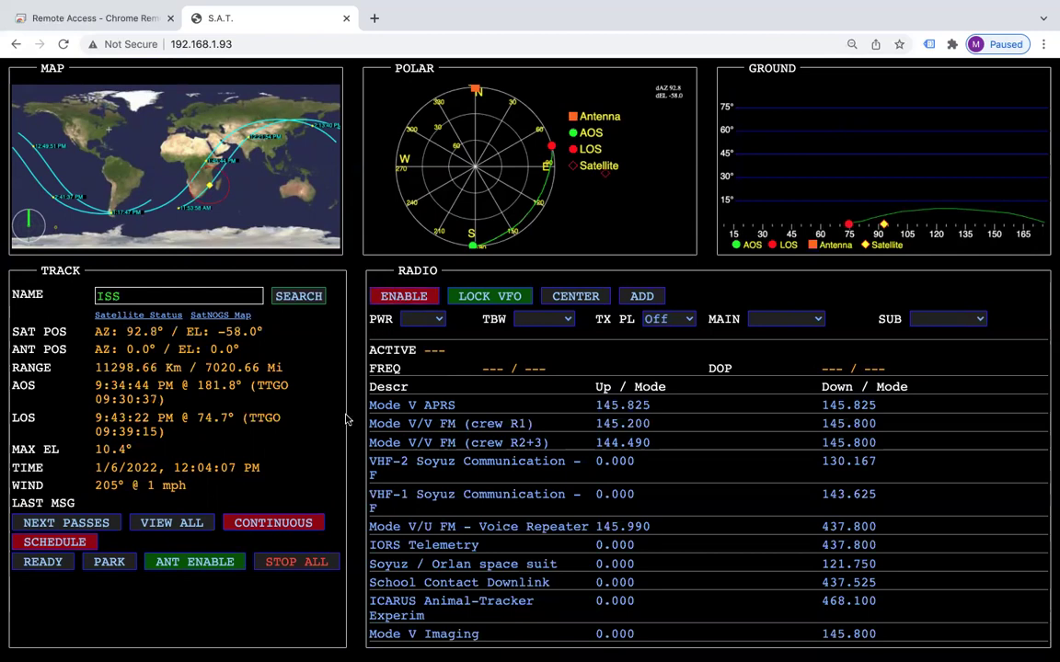
- Activate Mode V APRS, toggle the radio's enable state back, then stop all tracking
click(402, 297)
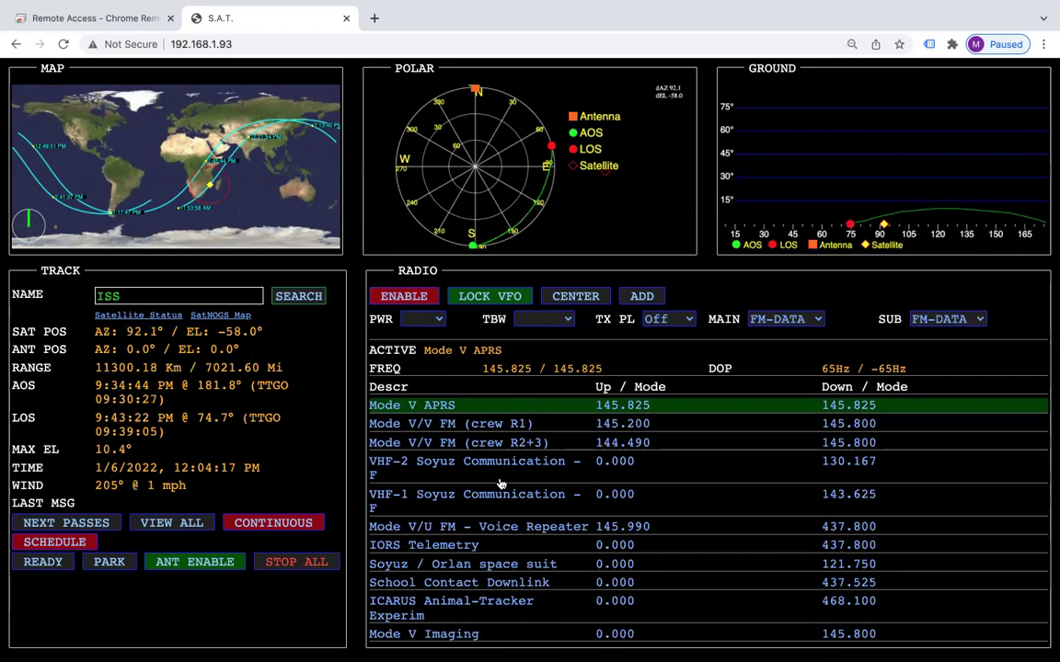
click(403, 297)
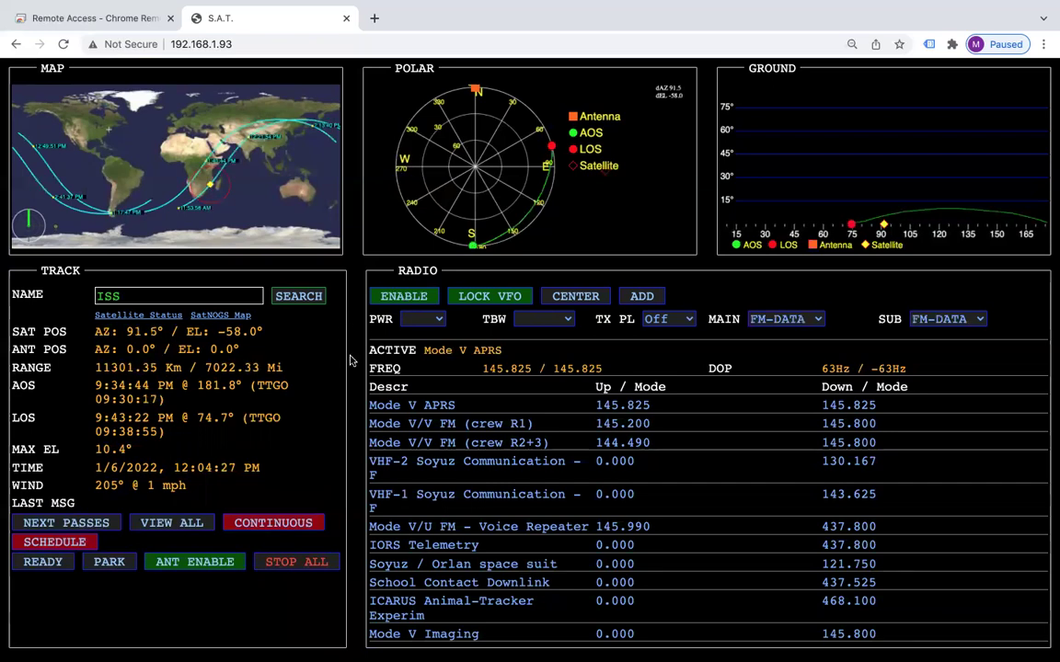
scroll(433, 460, down, 1)
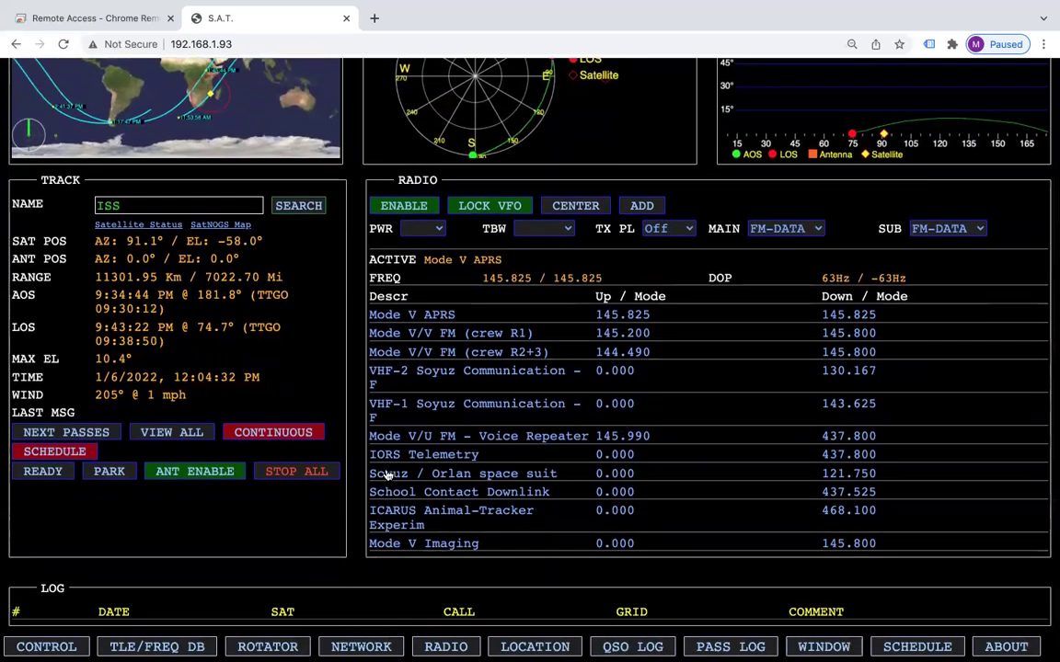
click(296, 471)
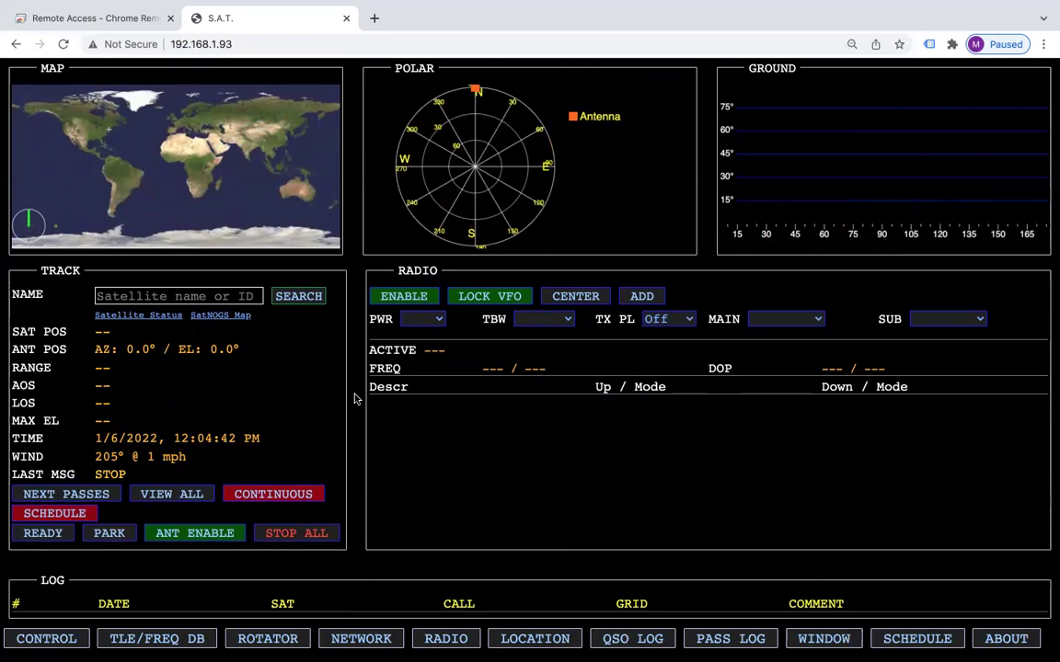
mouse_move(686, 5)
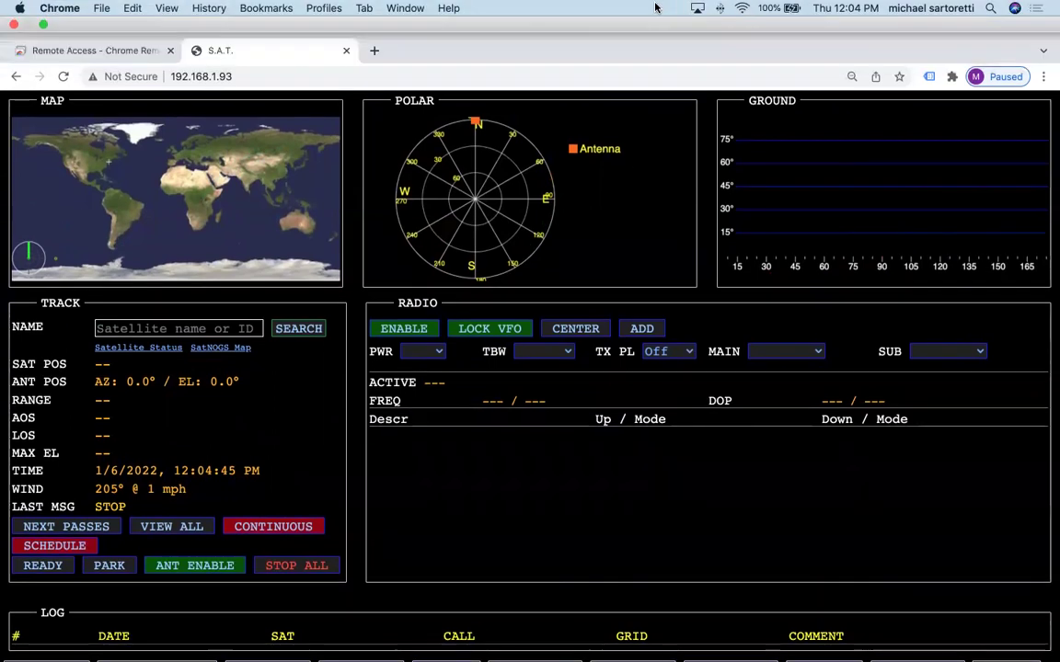